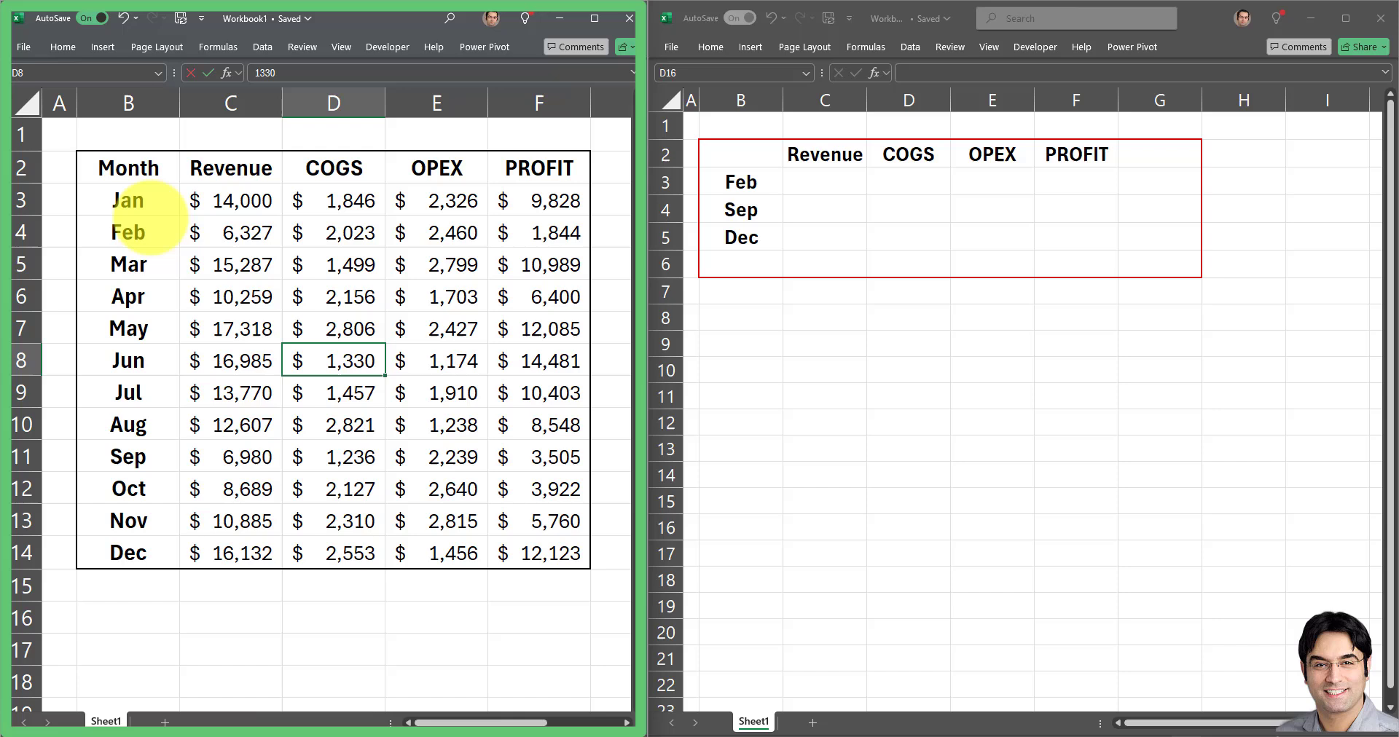
- Start a VLOOKUP formula in C3 with the Feb cell as lookup value, locking only its column as $B3
key("alt+Tab")
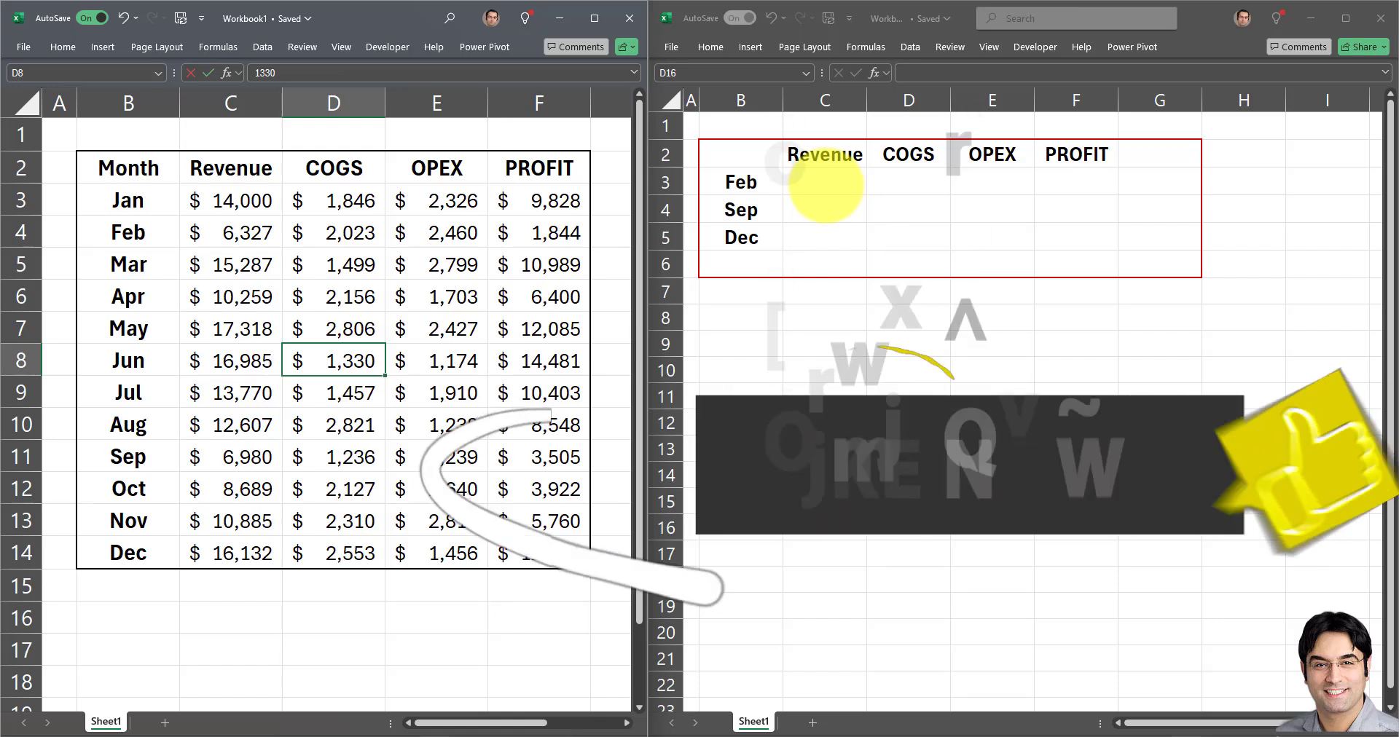
key("alt+Tab")
left_click(815, 182)
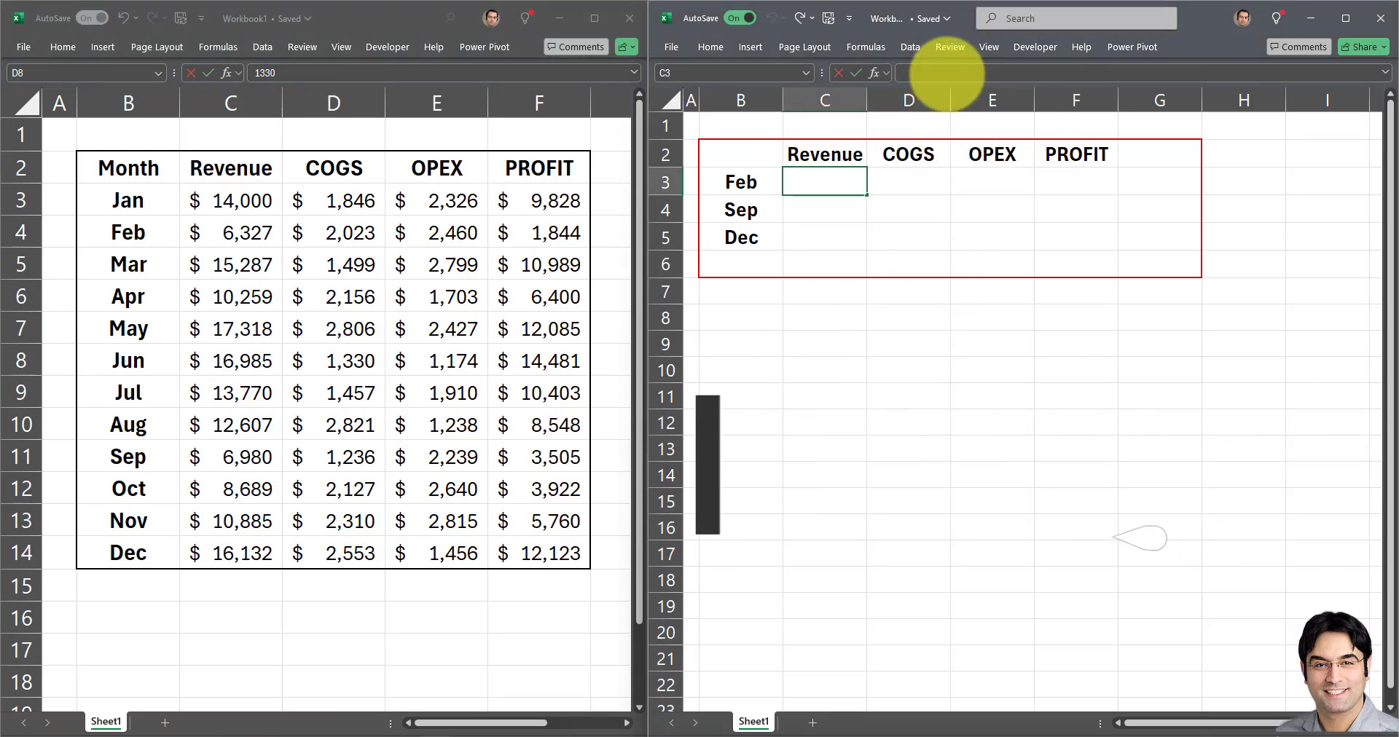
left_click(947, 73)
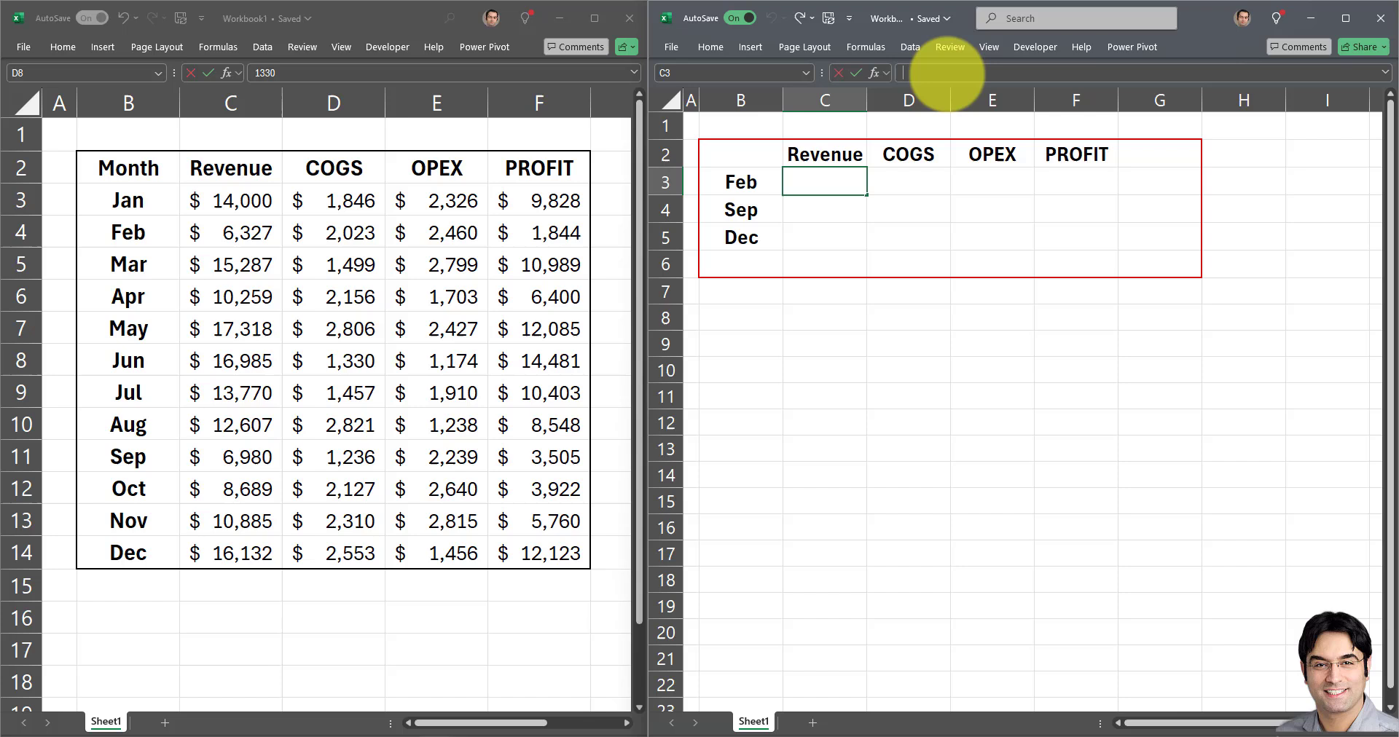
type("=VLOOKUP(")
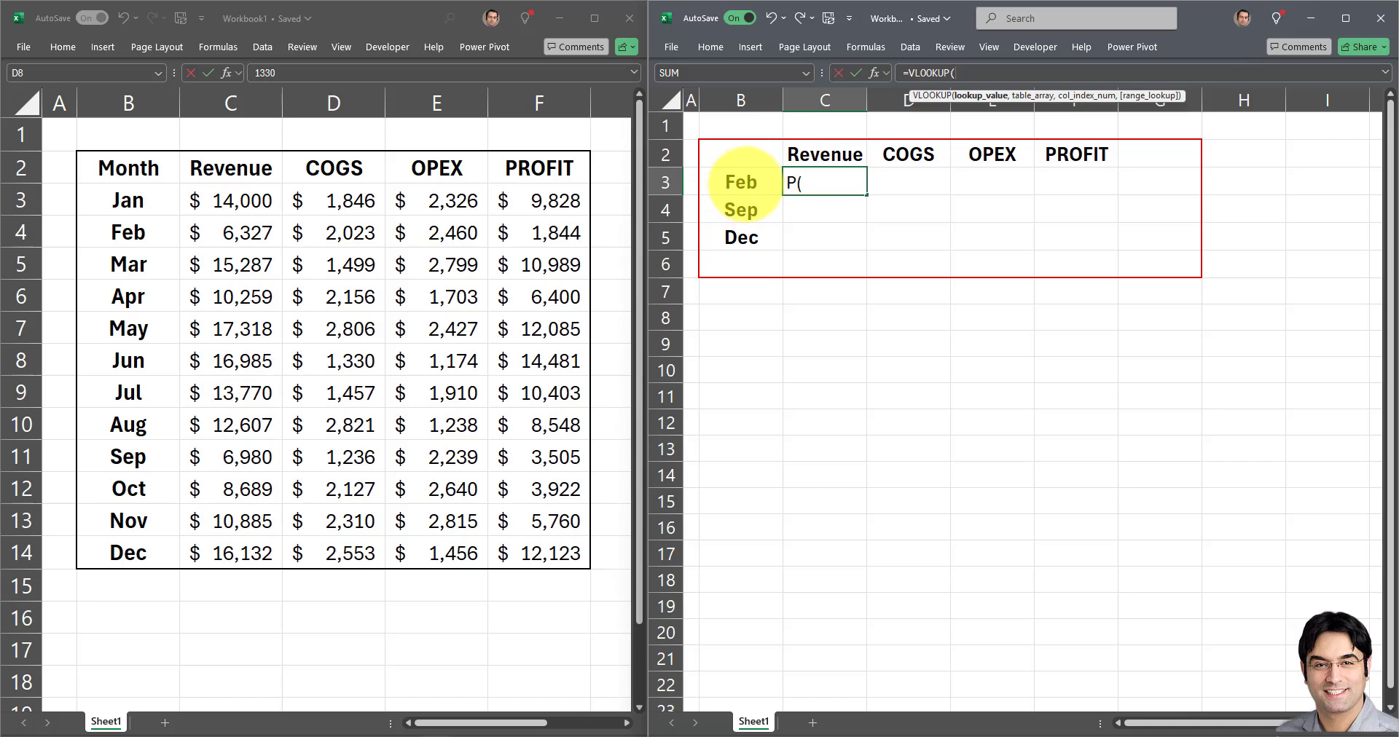
left_click(743, 182)
key("F4")
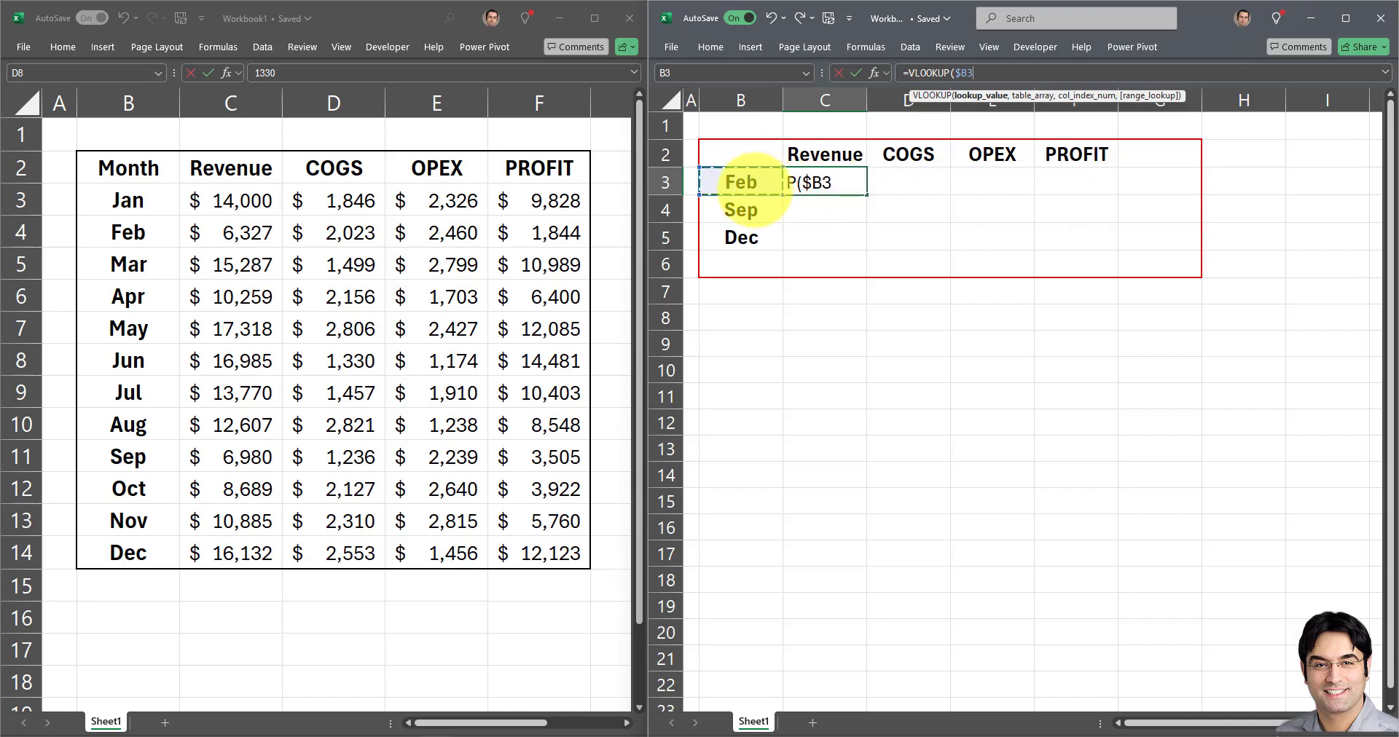
type(",")
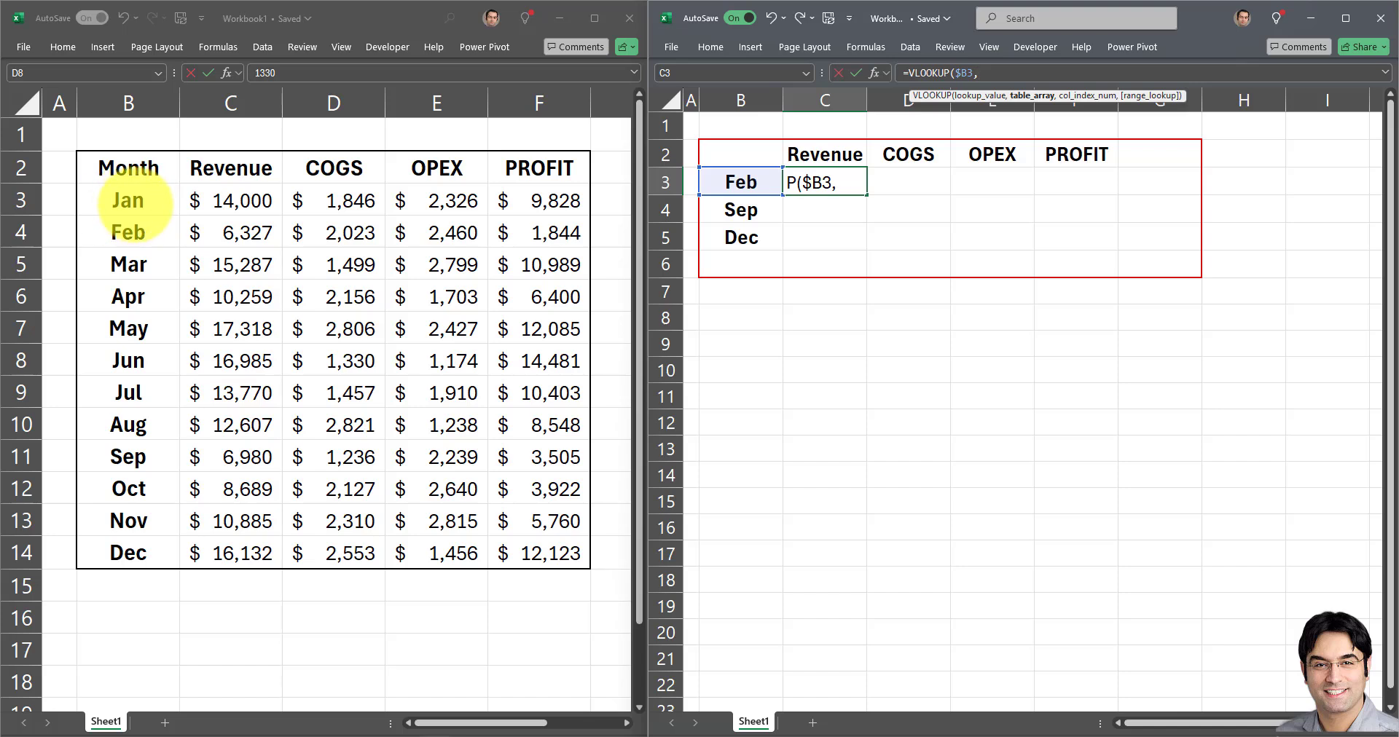
- Complete the VLOOKUP with table array $B$3:$F$14 from Sheet1 of Workbook1.xlsx, column index 2 and FALSE for an exact match
left_click_drag(142, 203, 541, 555)
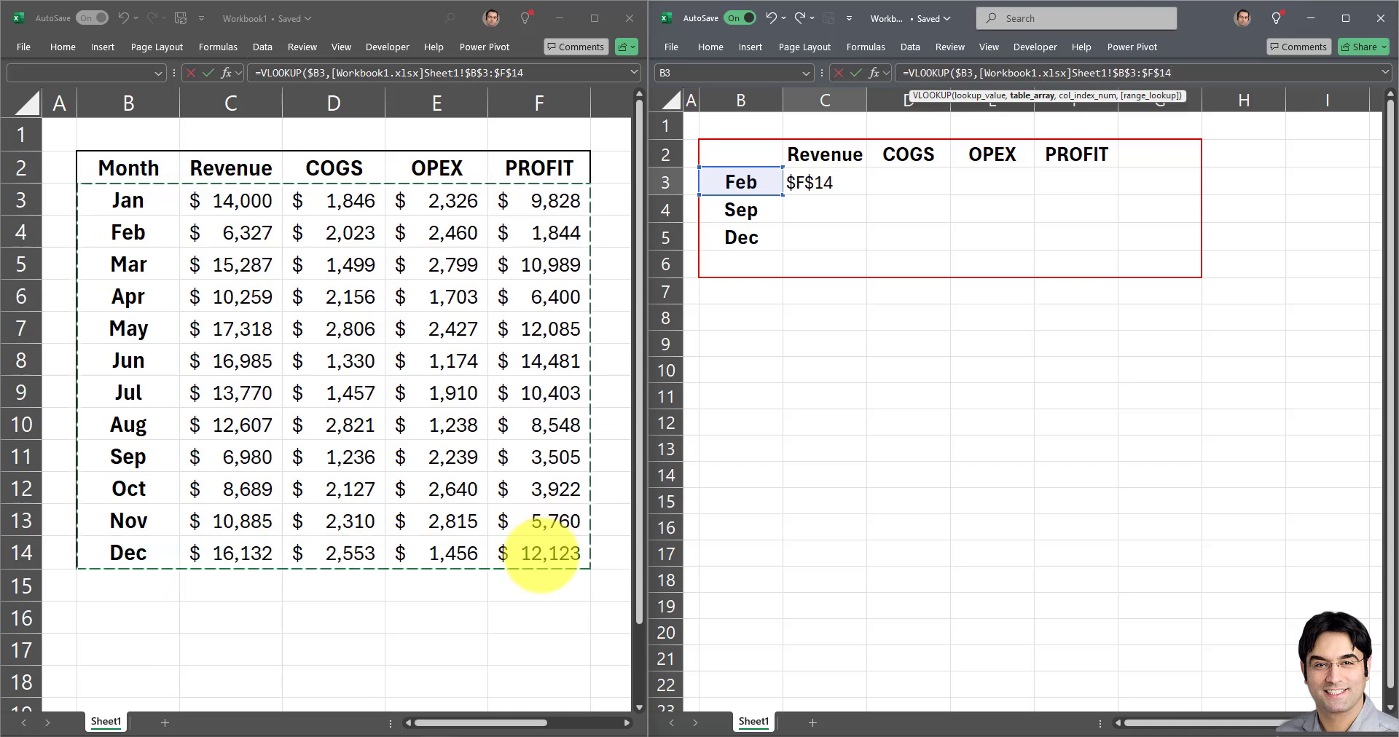
key("F4")
key("F4")
key("F4")
key("F4")
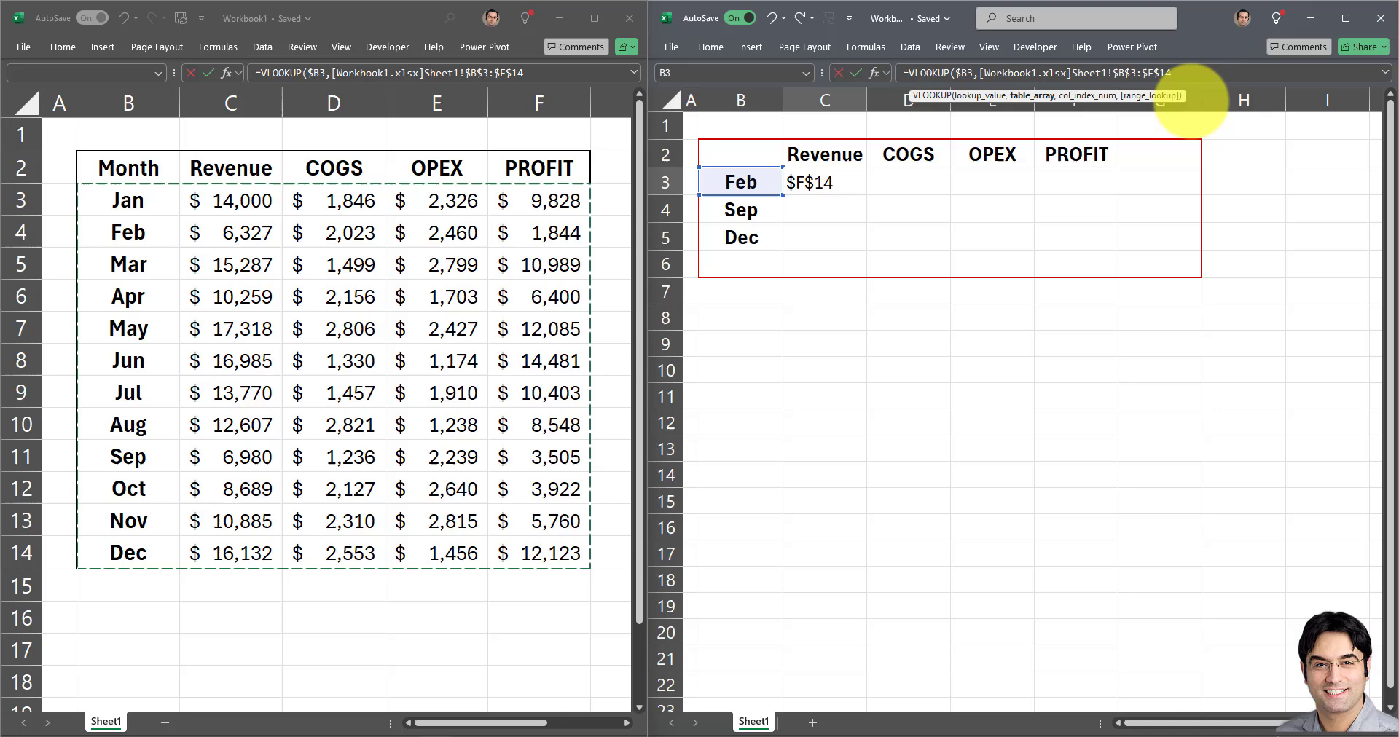
type(",")
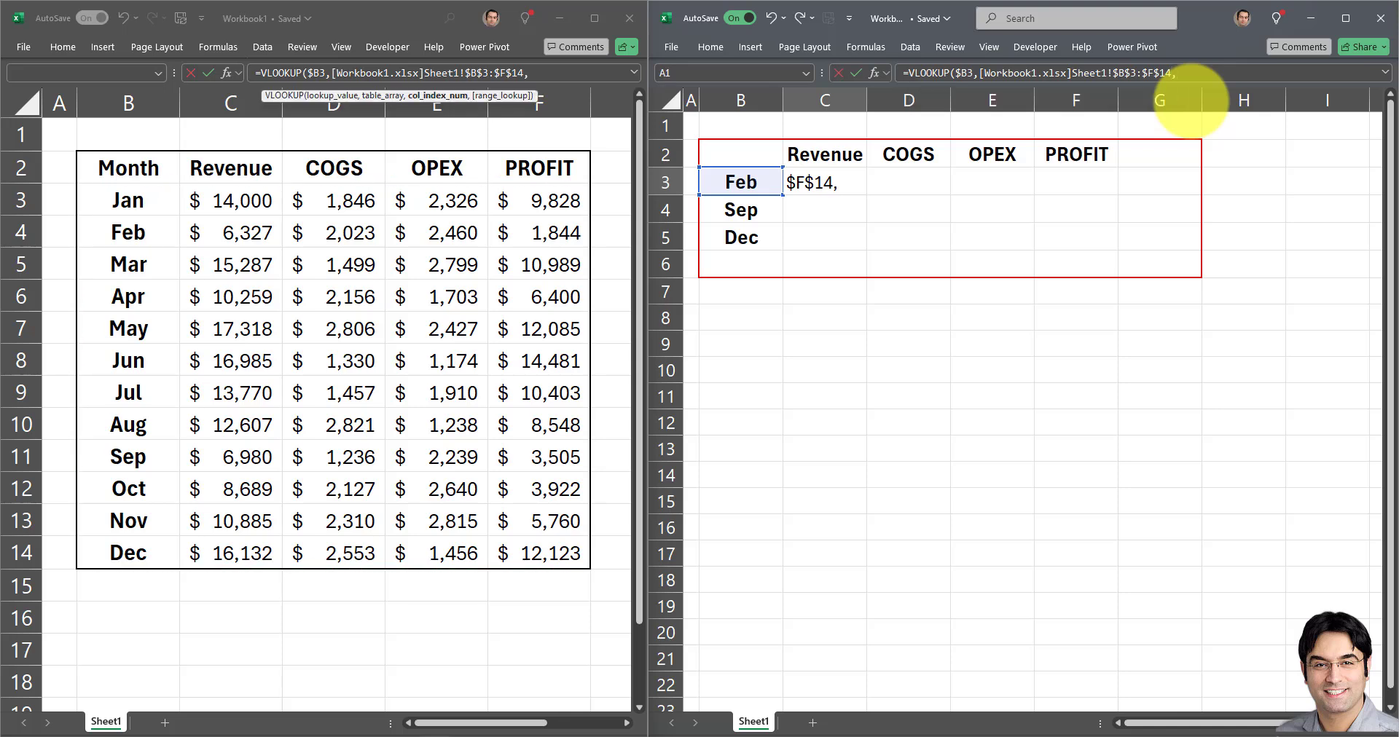
type("2,FALSE")
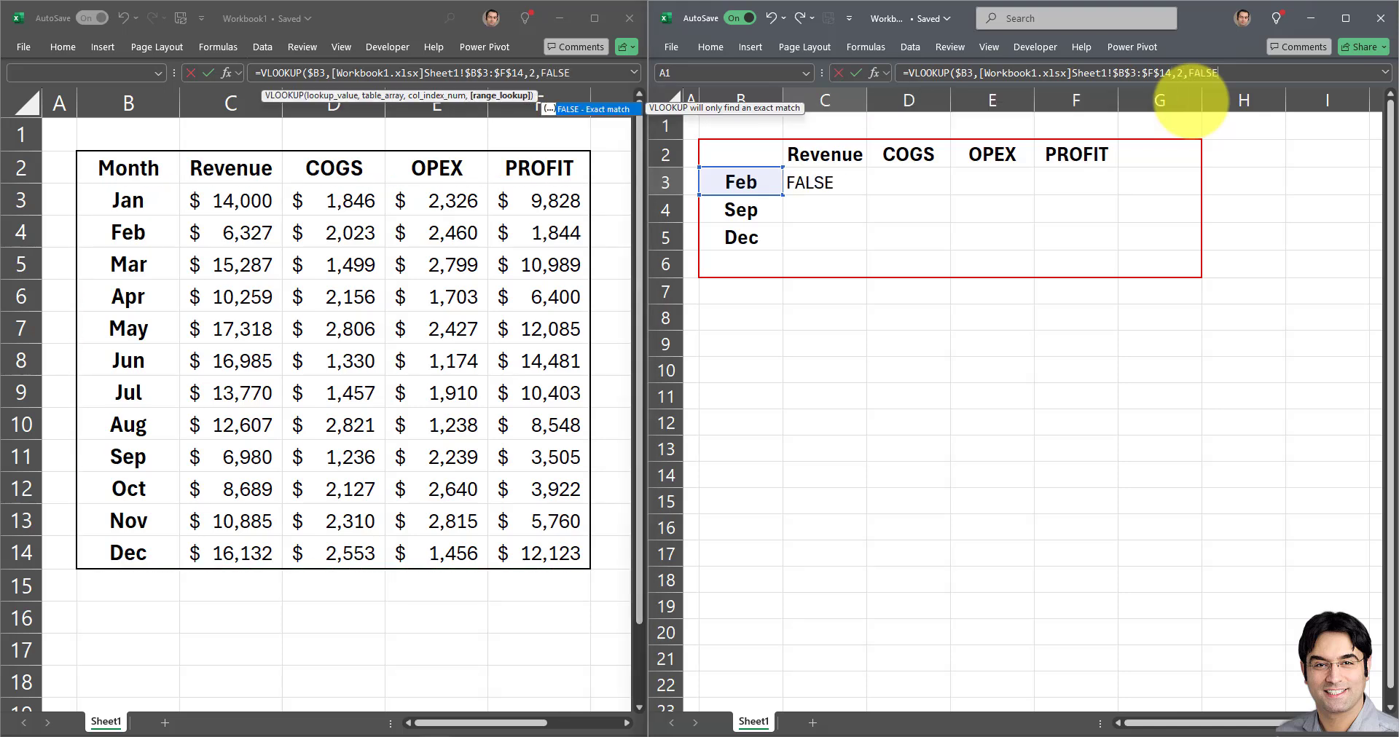
key("Return")
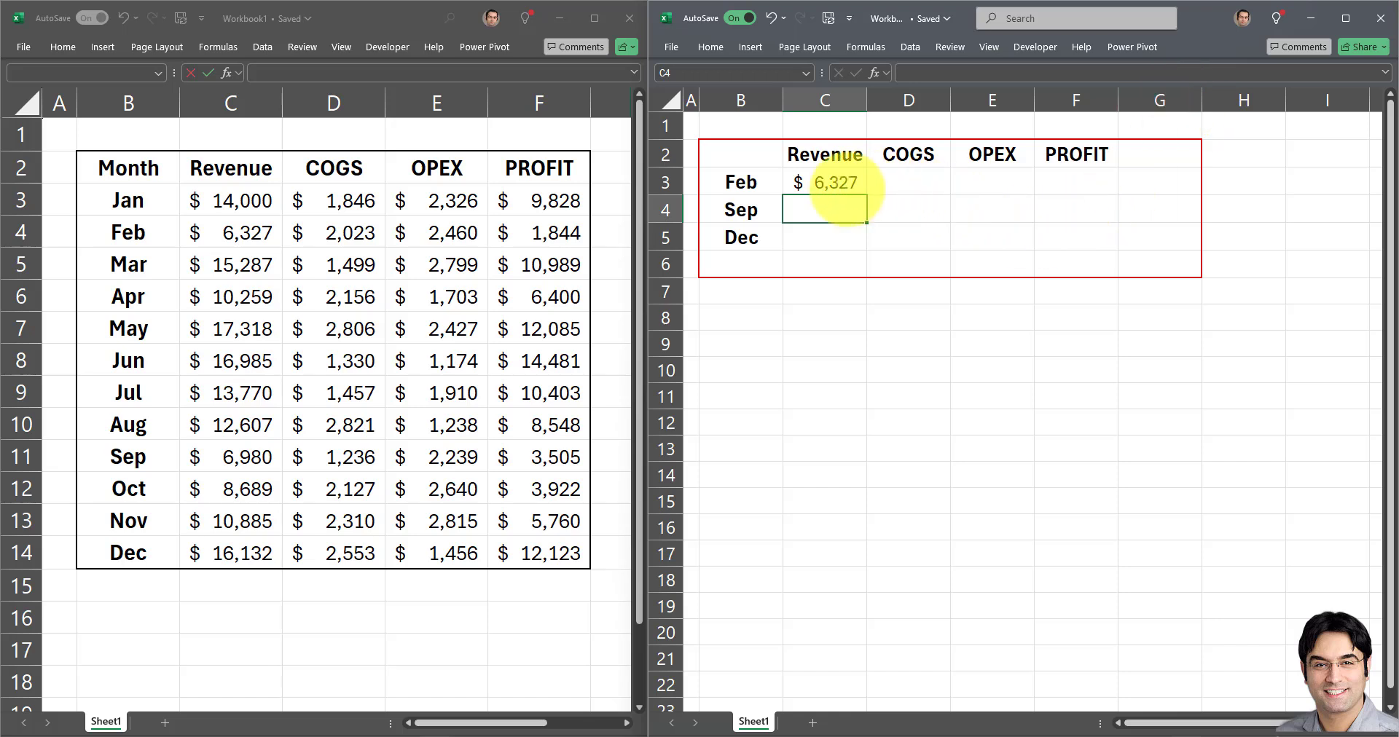
- Copy the Feb Revenue formula across to the PROFIT column and check the copied formulas in D3 and E3
left_click(839, 185)
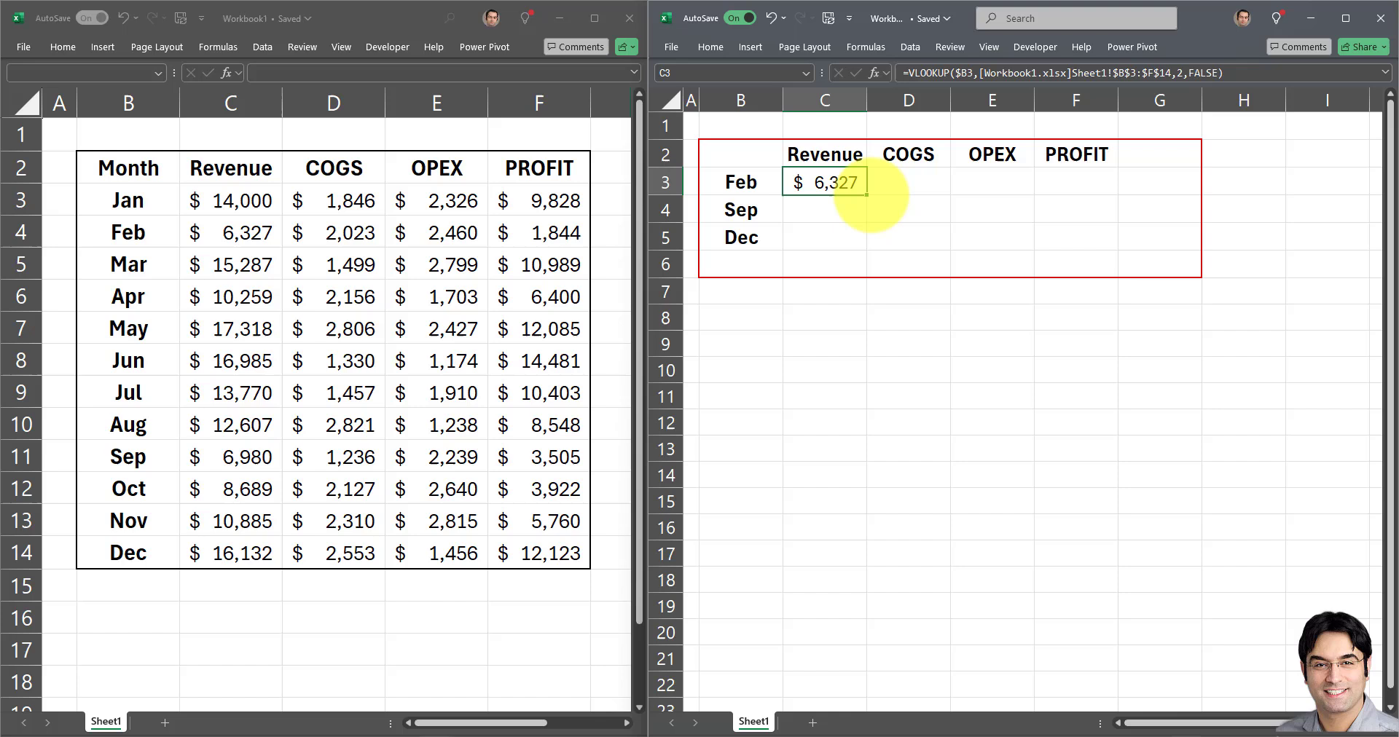
left_click_drag(867, 195, 1097, 194)
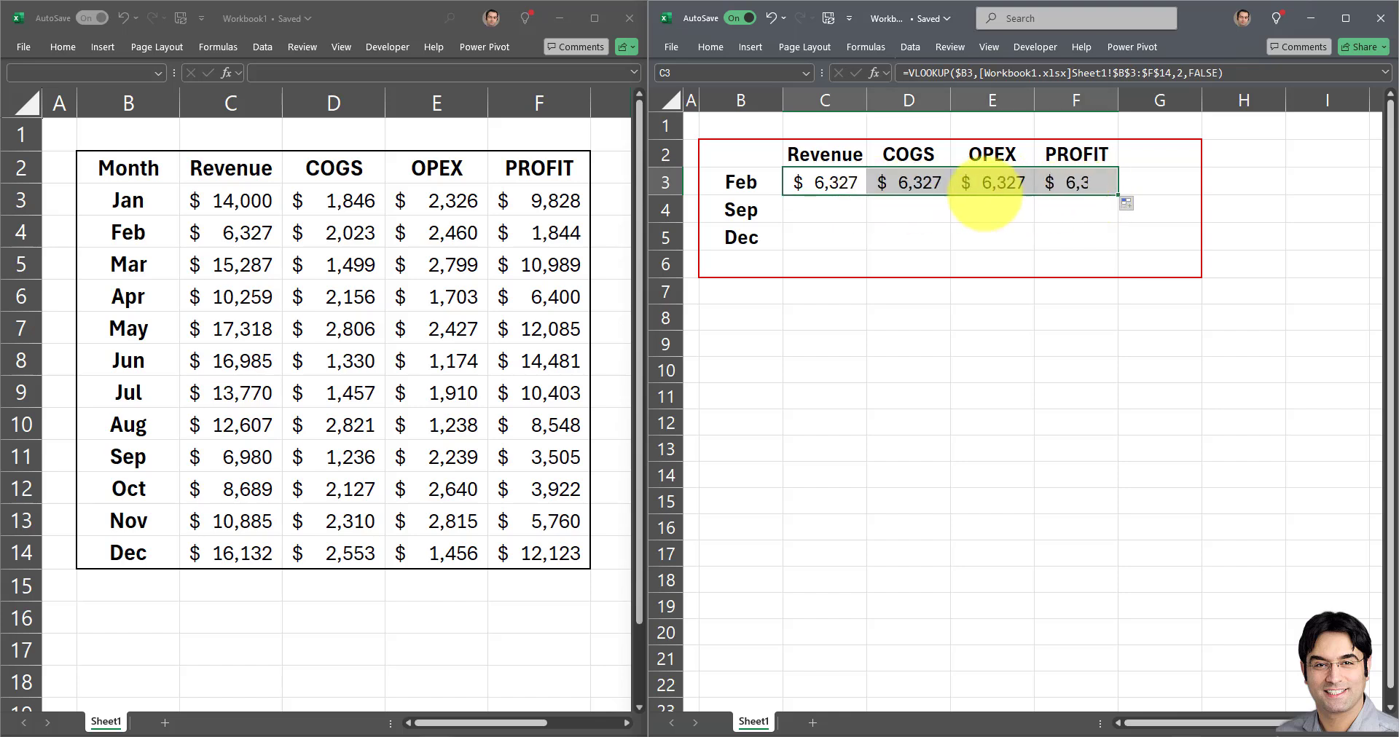
left_click(907, 188)
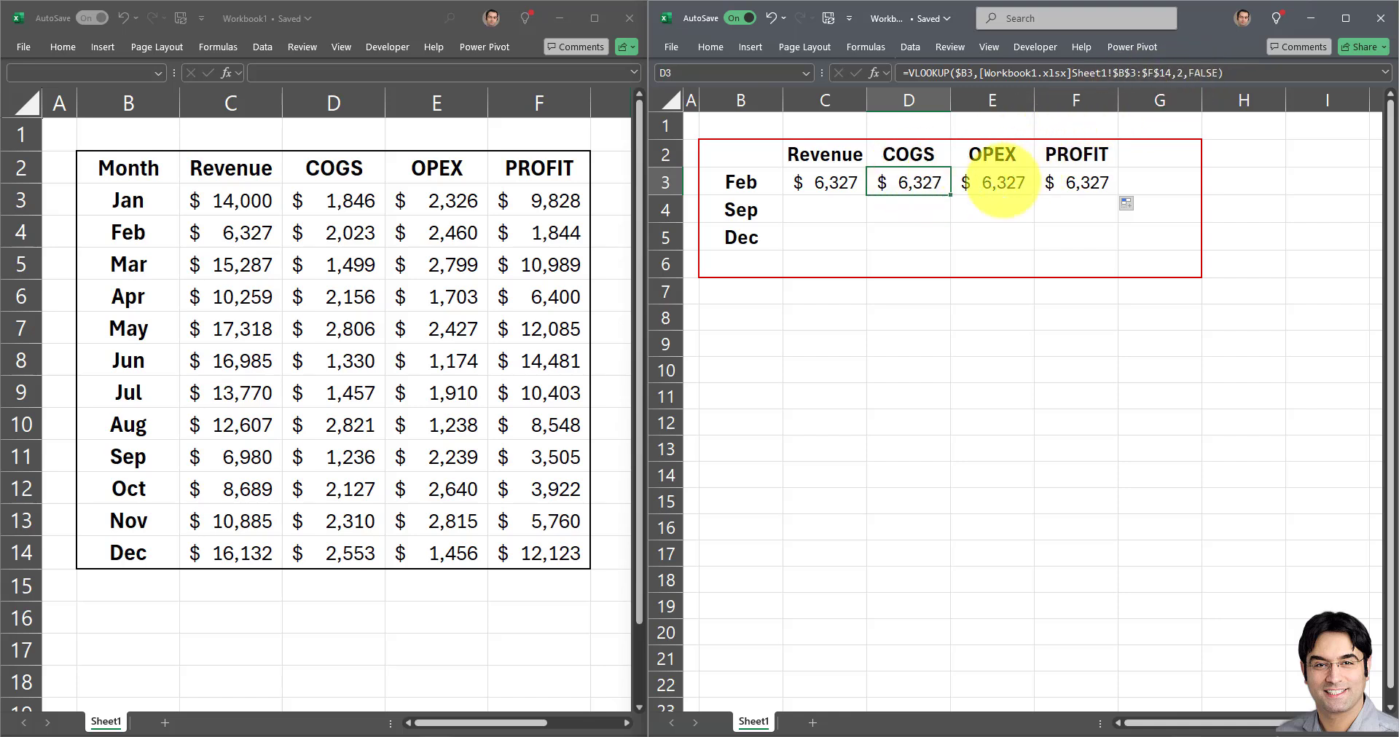
left_click(1005, 184)
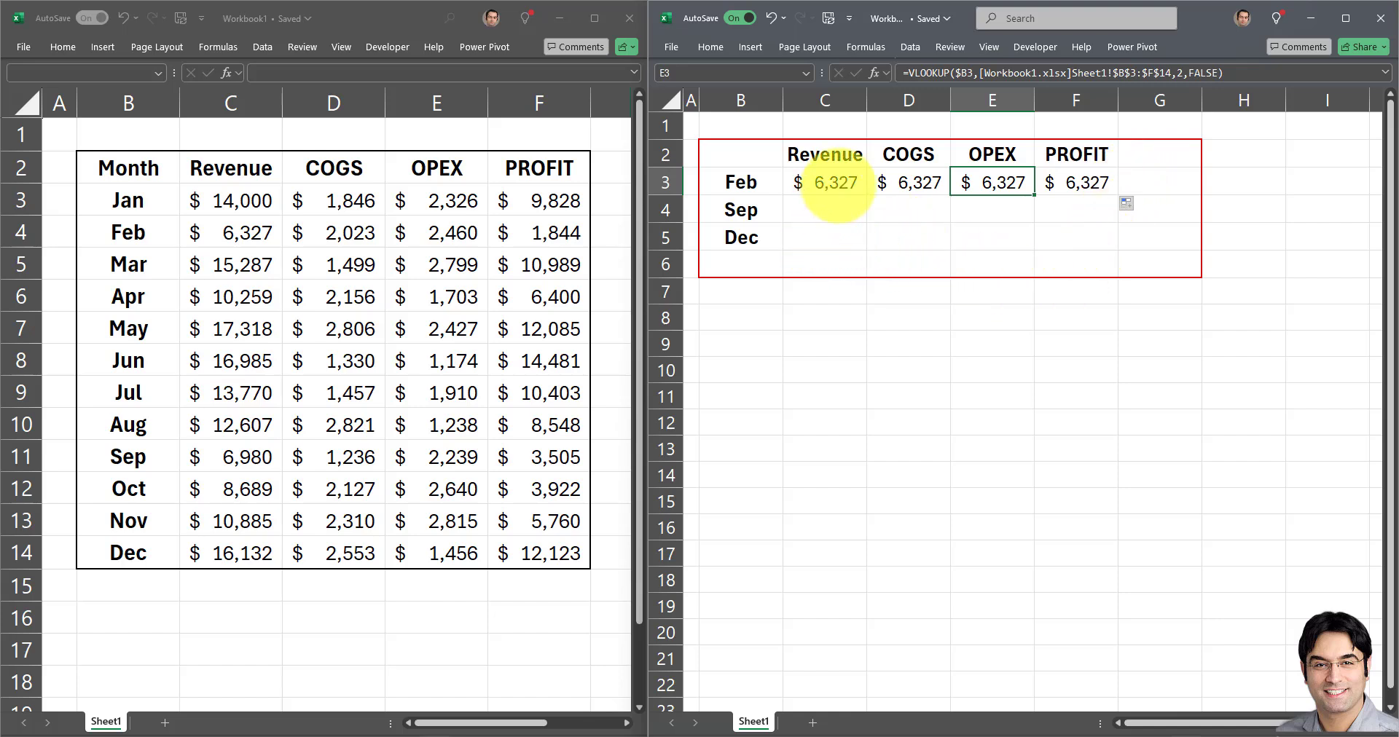
- Replace the fixed column index in the C3 VLOOKUP formula with COLUMN(B1)
left_click(835, 182)
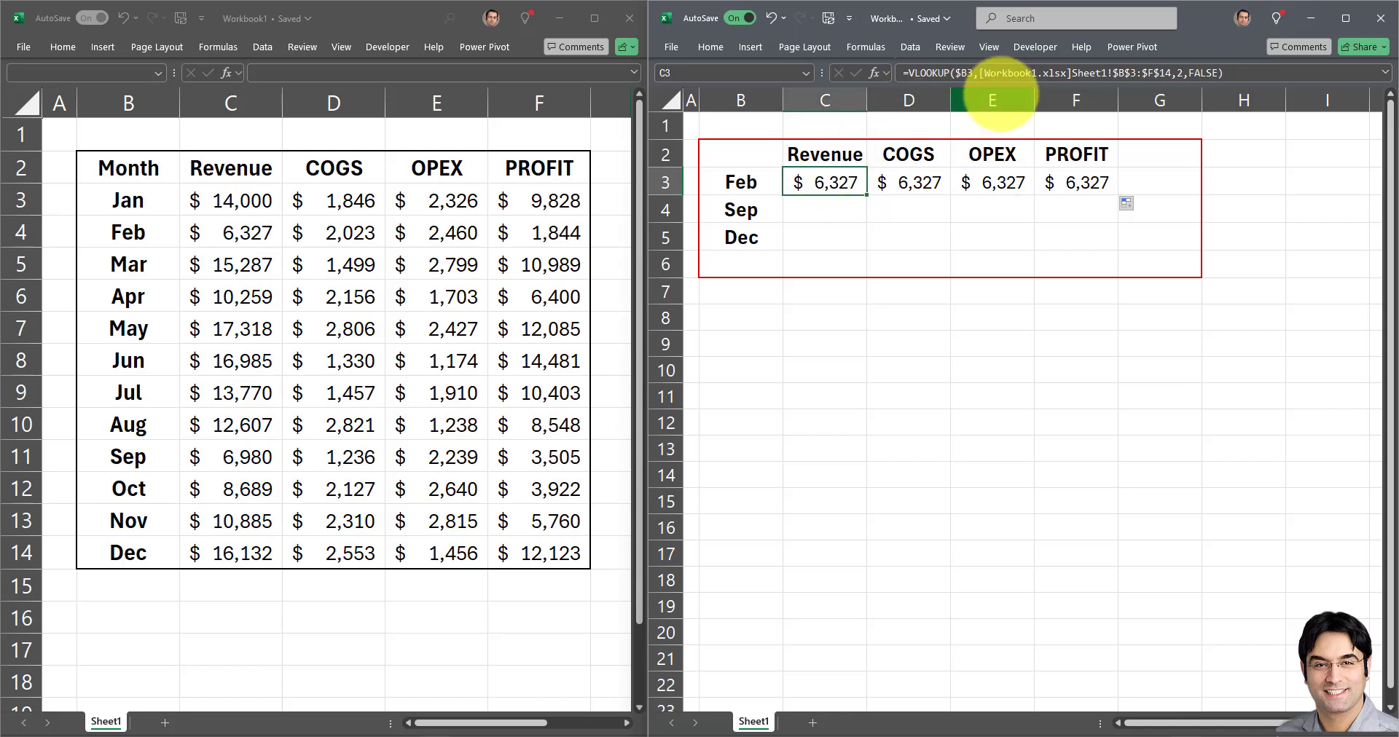
left_click(1179, 73)
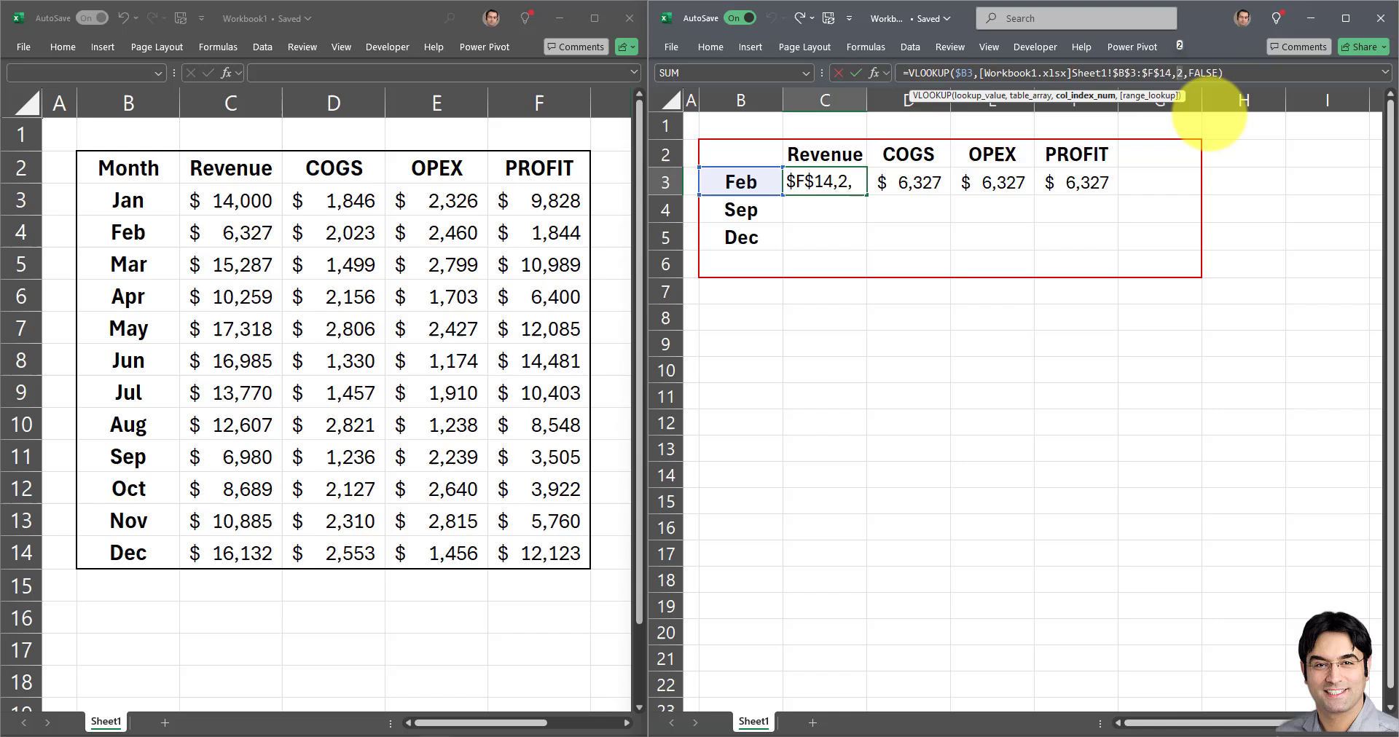
type("C")
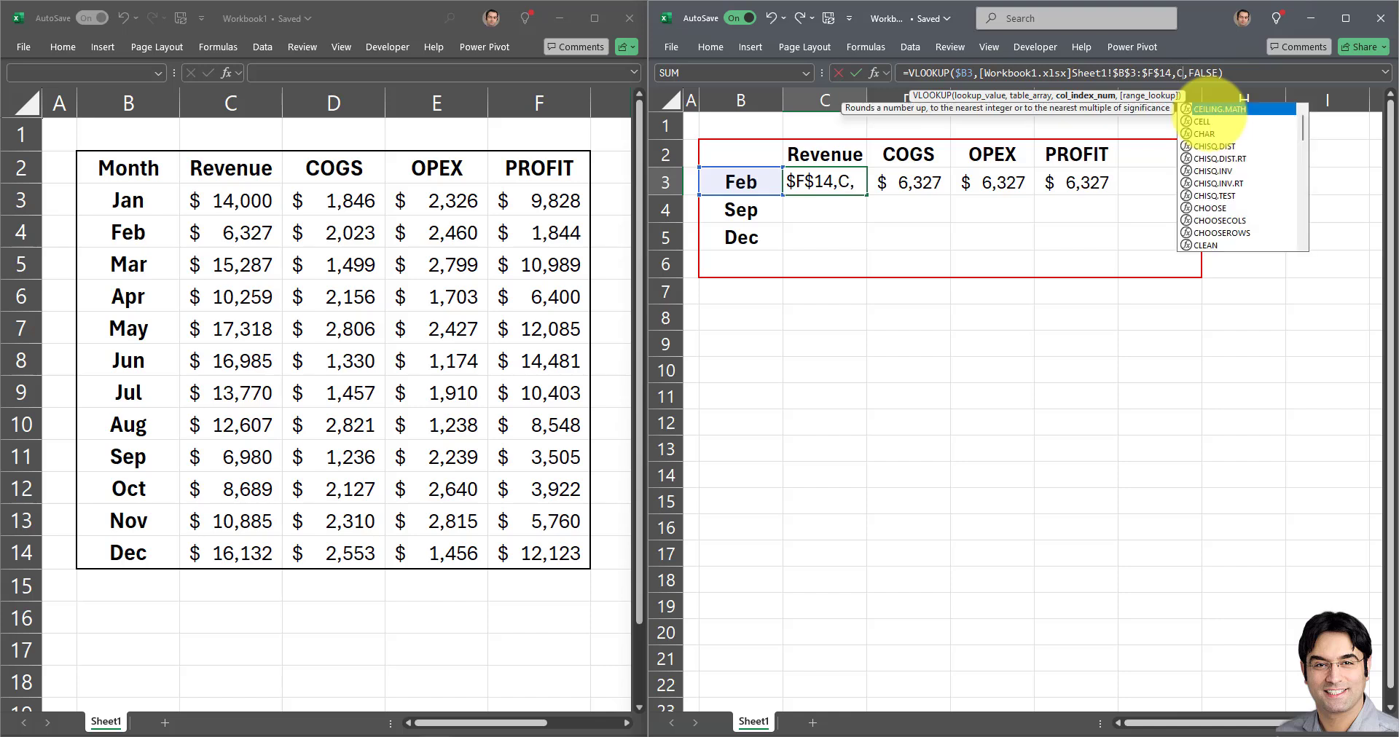
type("OLUMN(")
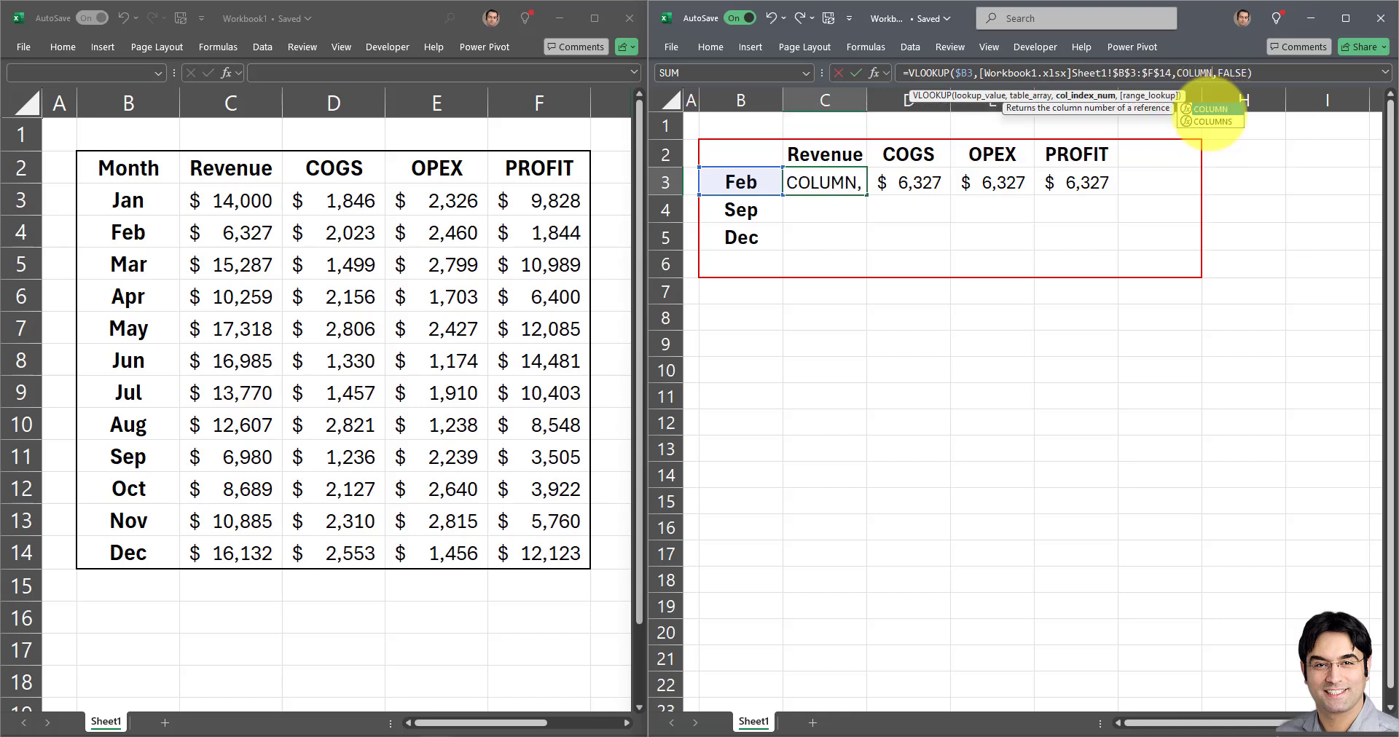
left_click(736, 125)
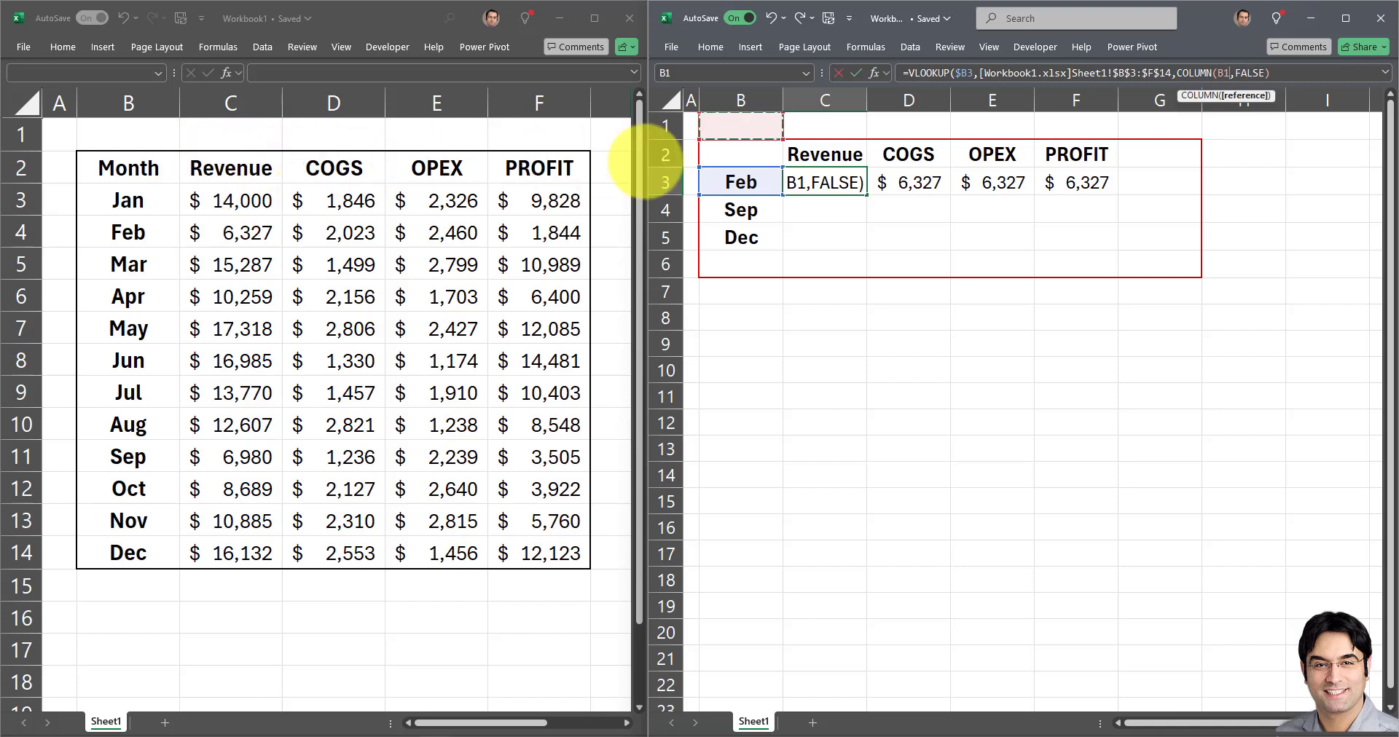
left_click(1229, 75)
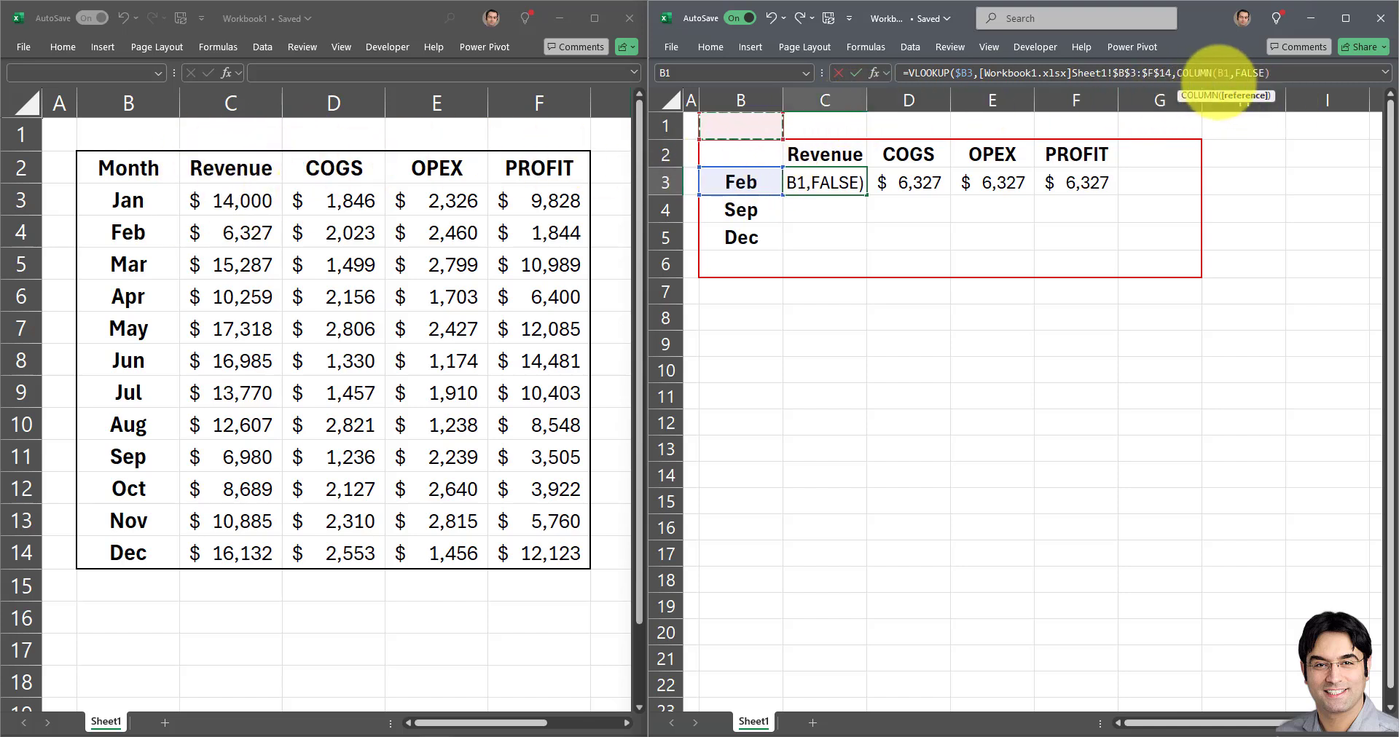
type(")")
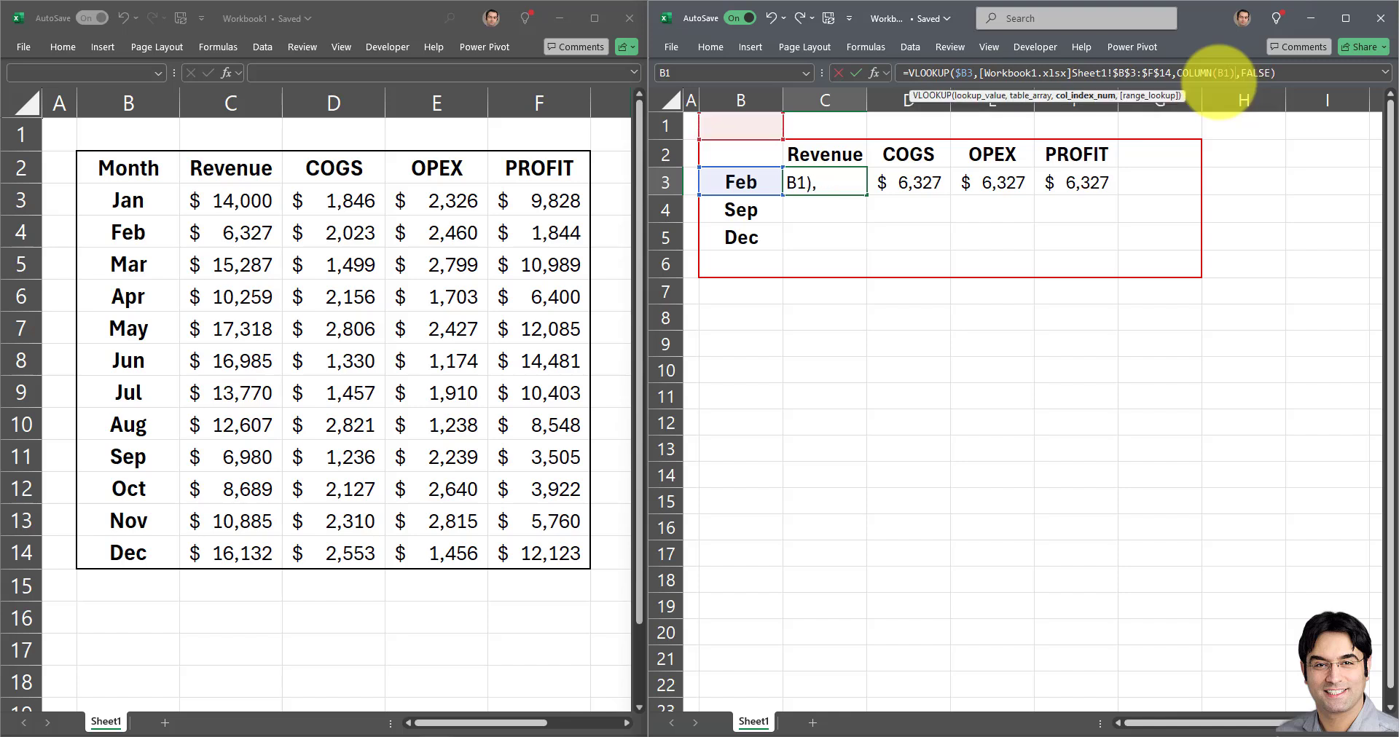
key("Return")
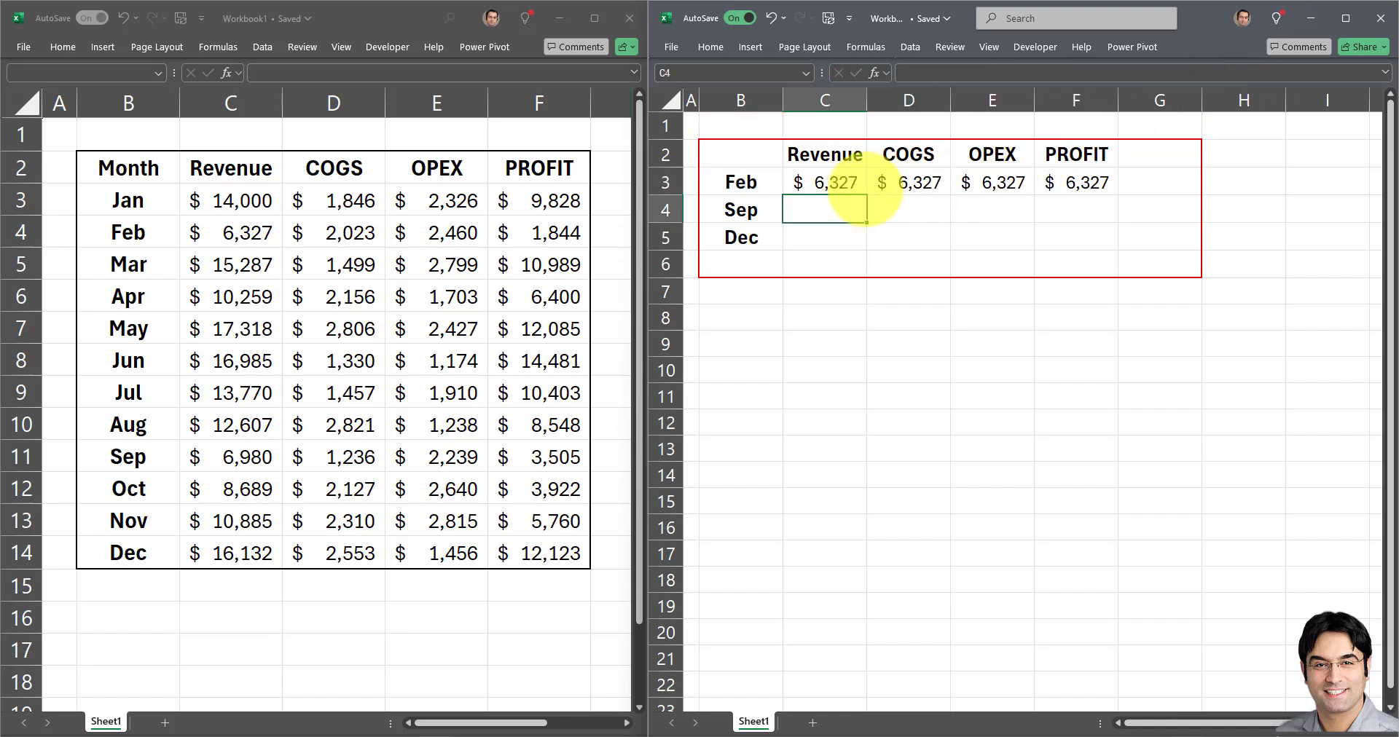
- Fill the C3 formula across to the PROFIT column and down through the Dec row, covering C3:F5
left_click(827, 186)
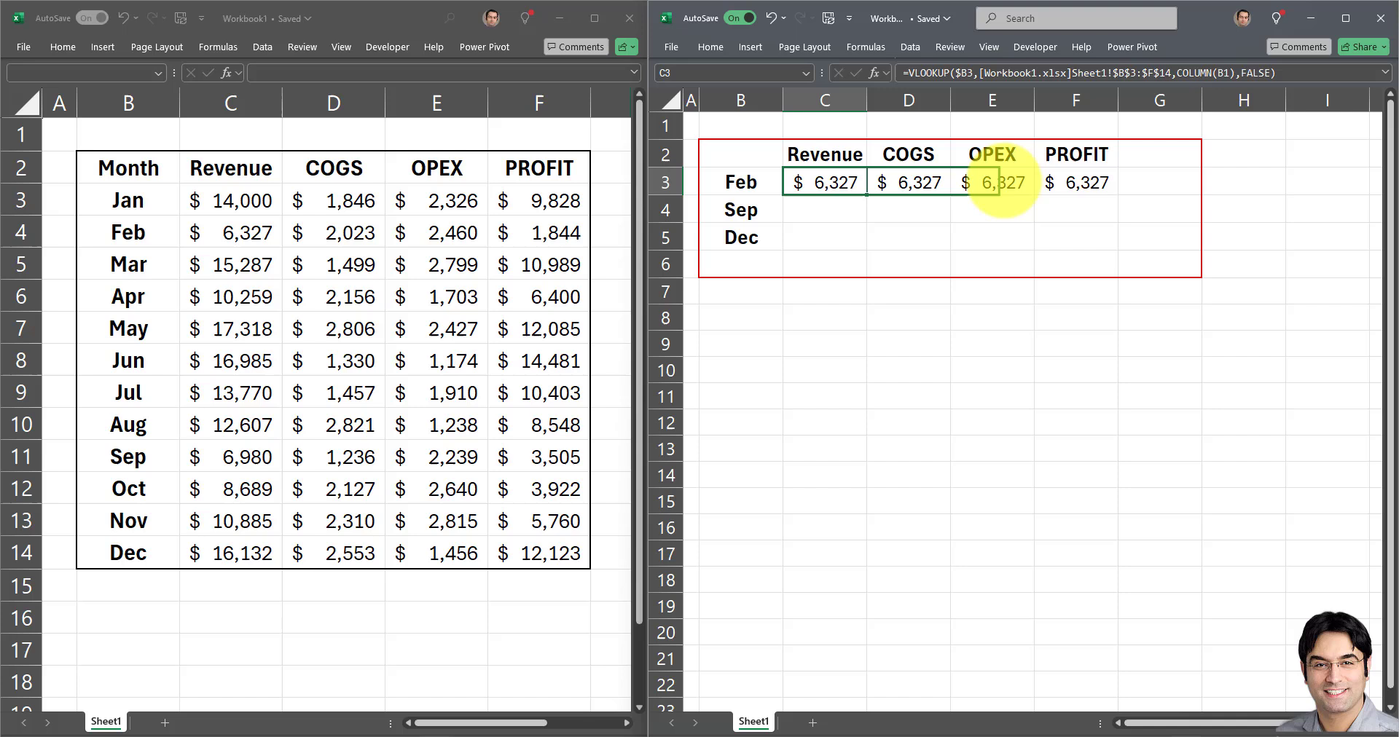
left_click_drag(1002, 182, 1097, 184)
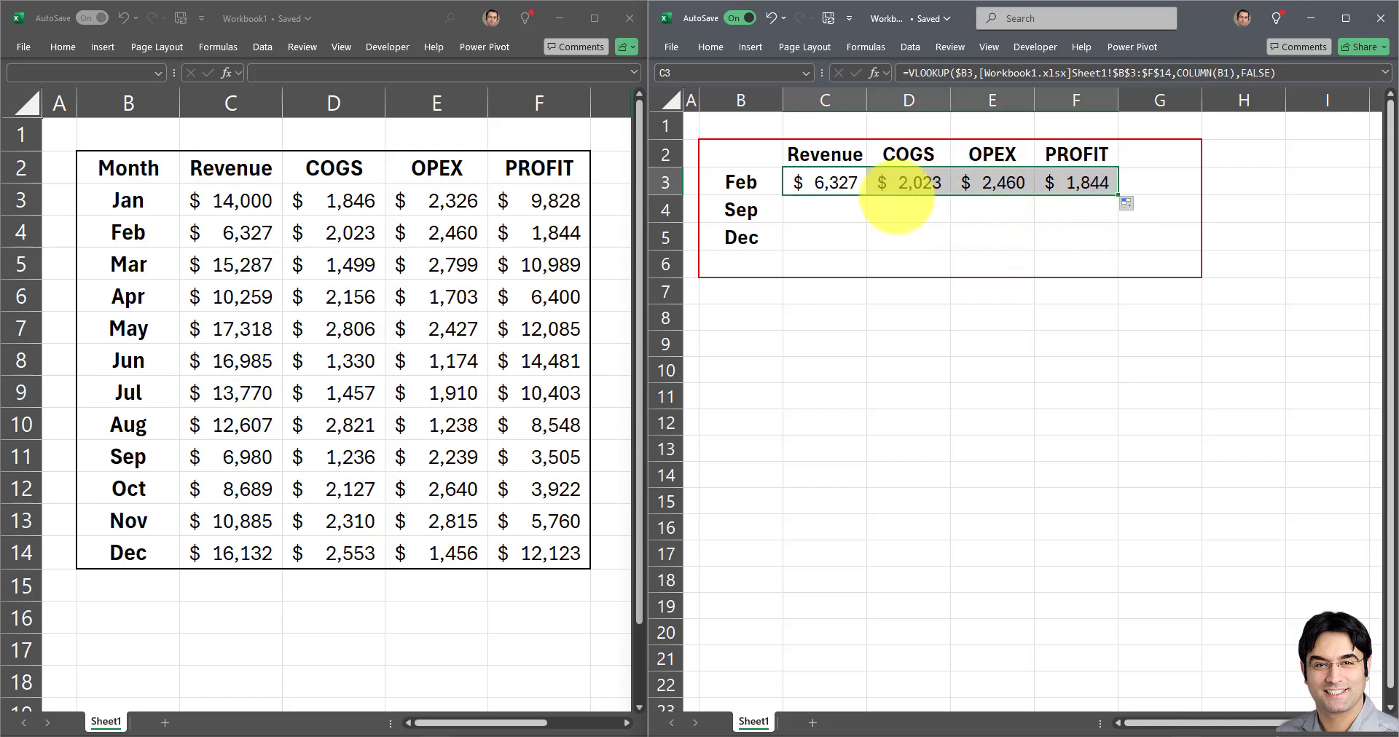
left_click(924, 73)
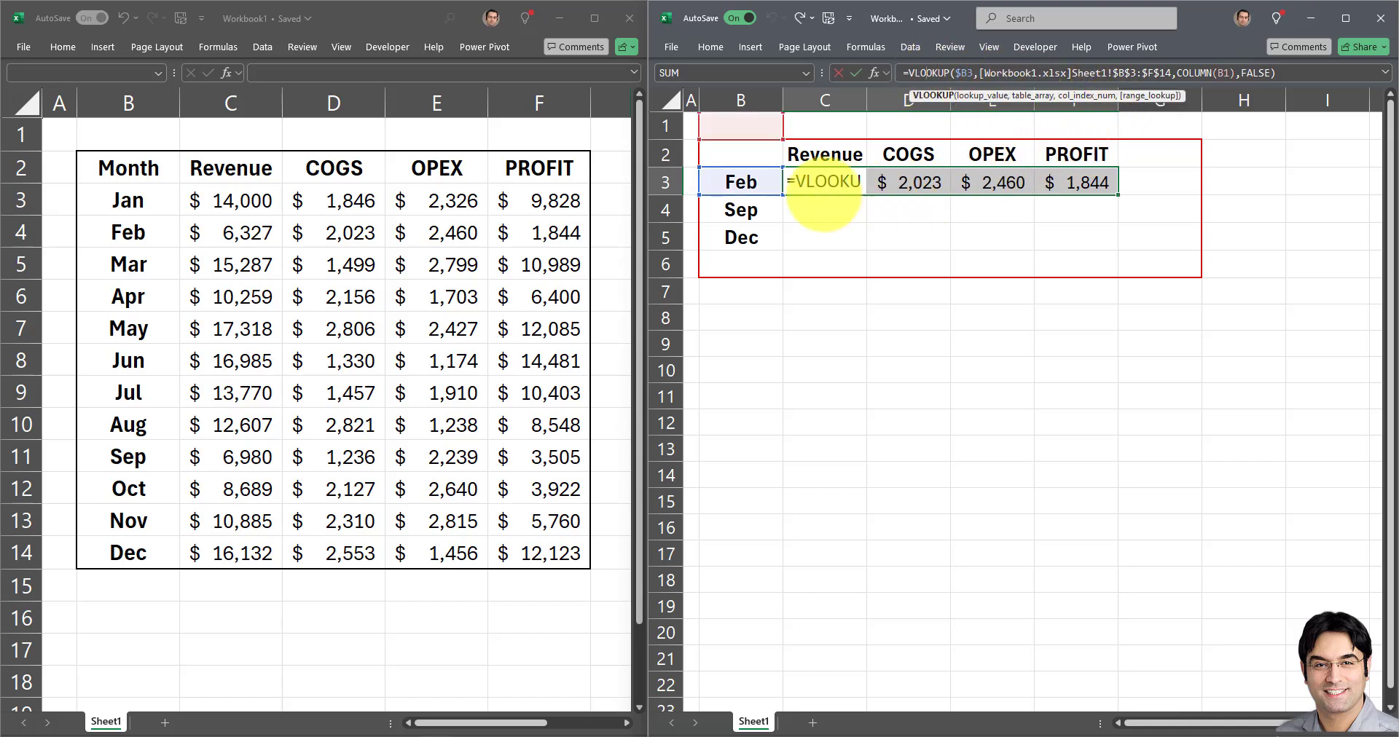
key("ctrl+Return")
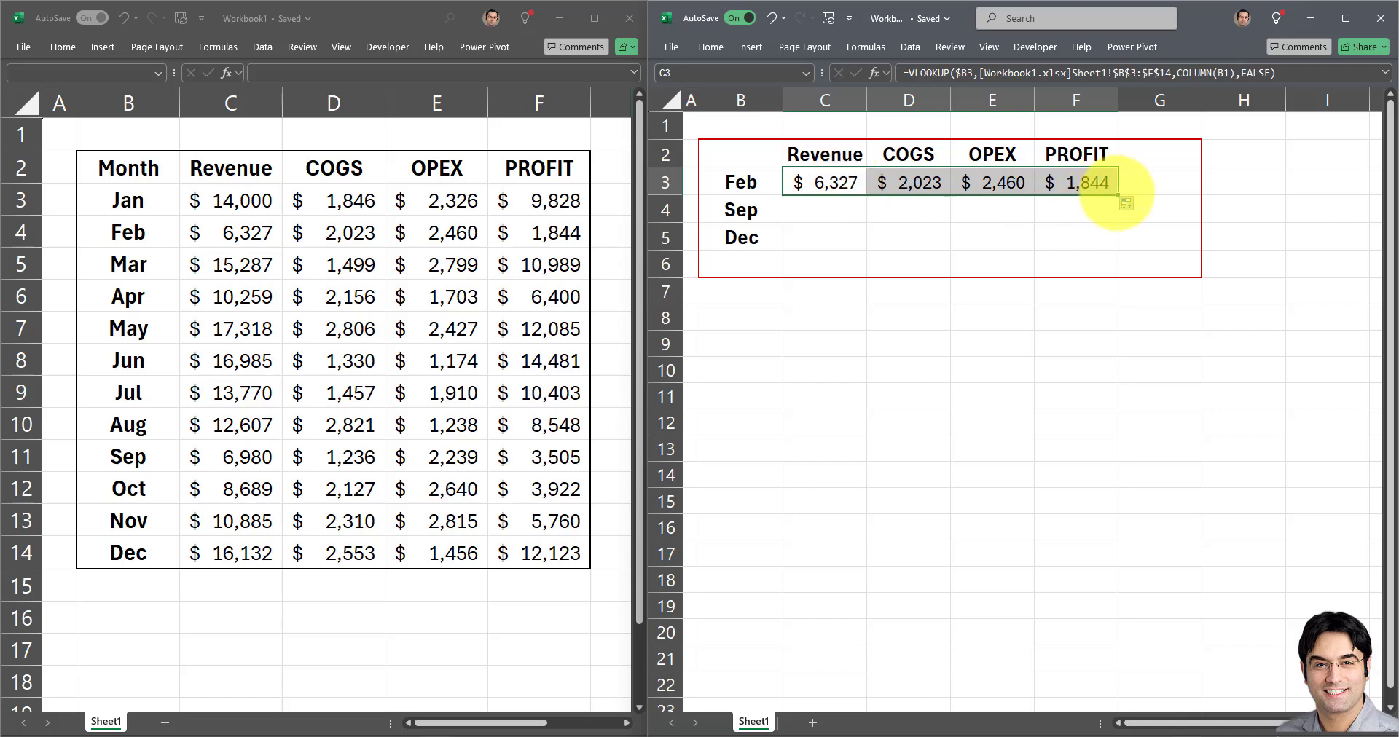
left_click_drag(1117, 195, 1115, 245)
left_click(880, 316)
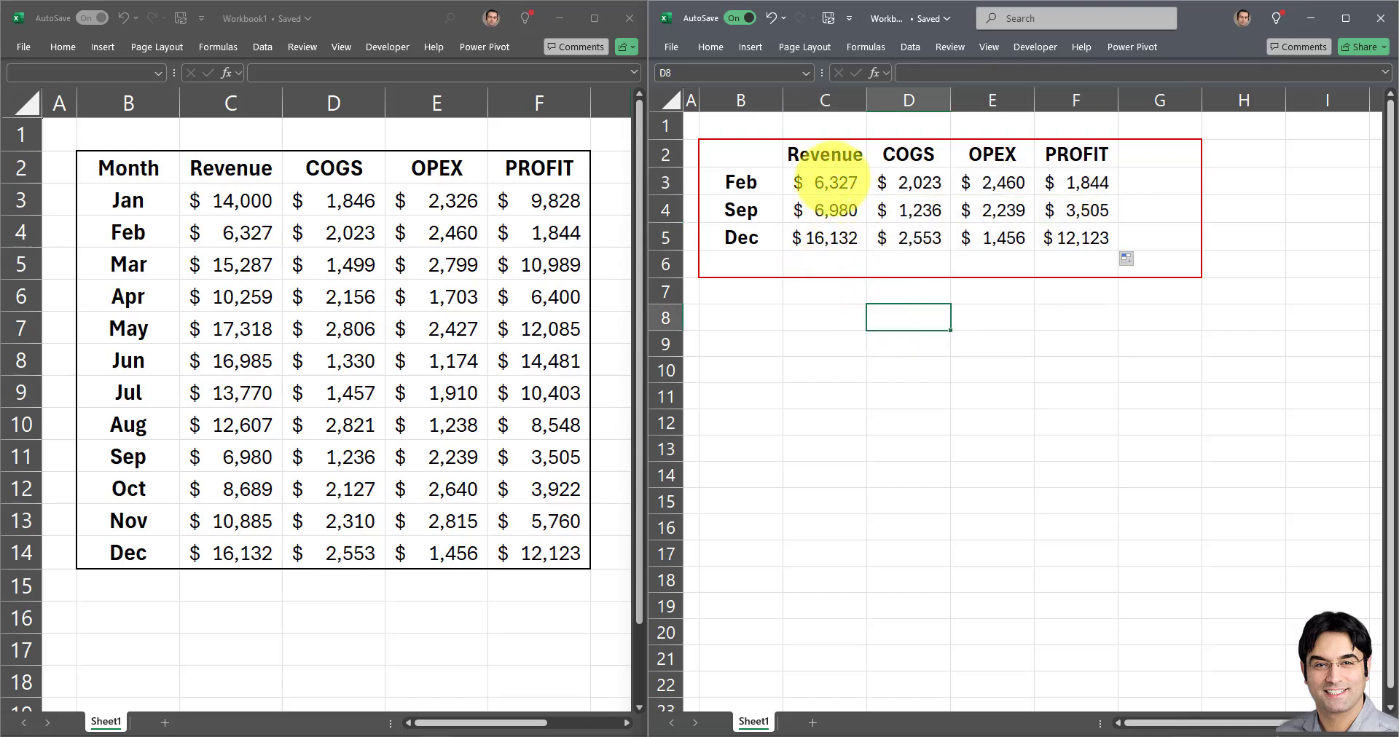
- Try to replace the lookup formulas in C3:F5 with their values by copying and pasting the range over itself
left_click(826, 181)
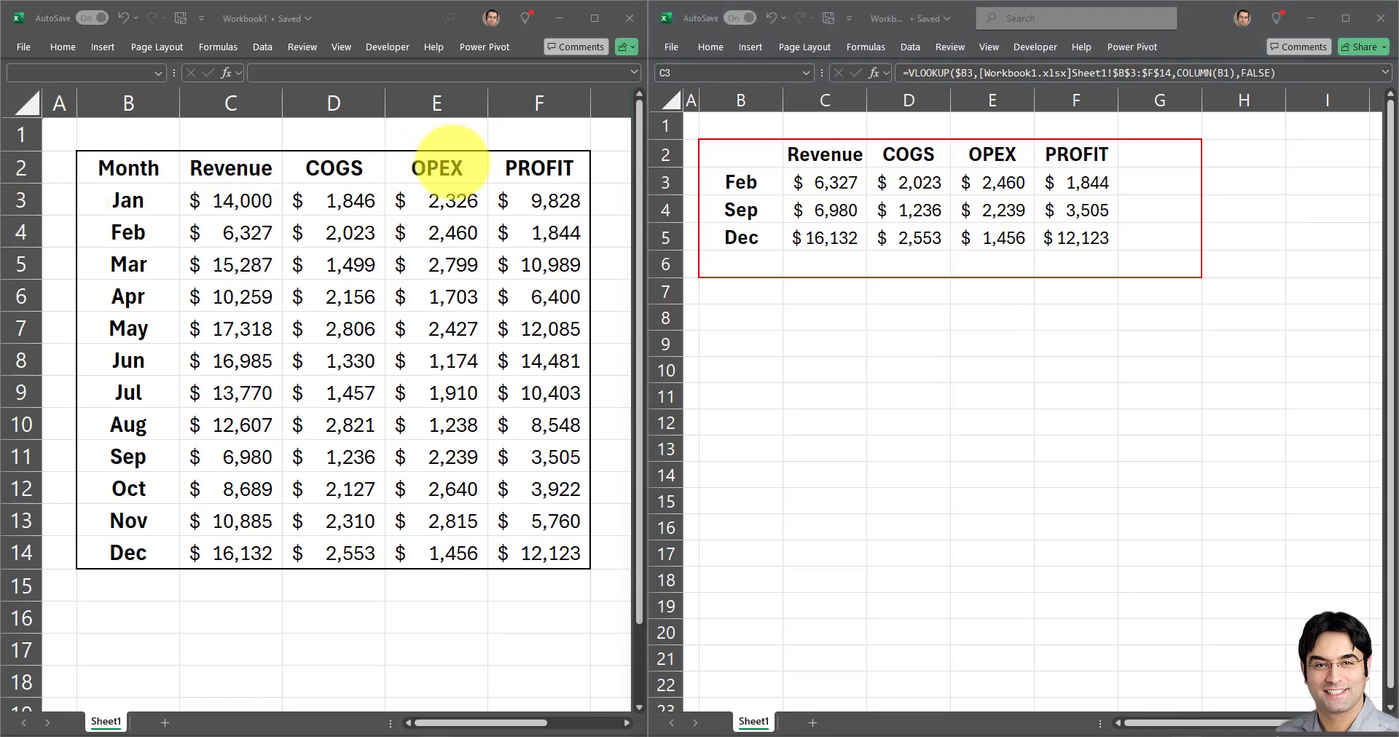
left_click(827, 191)
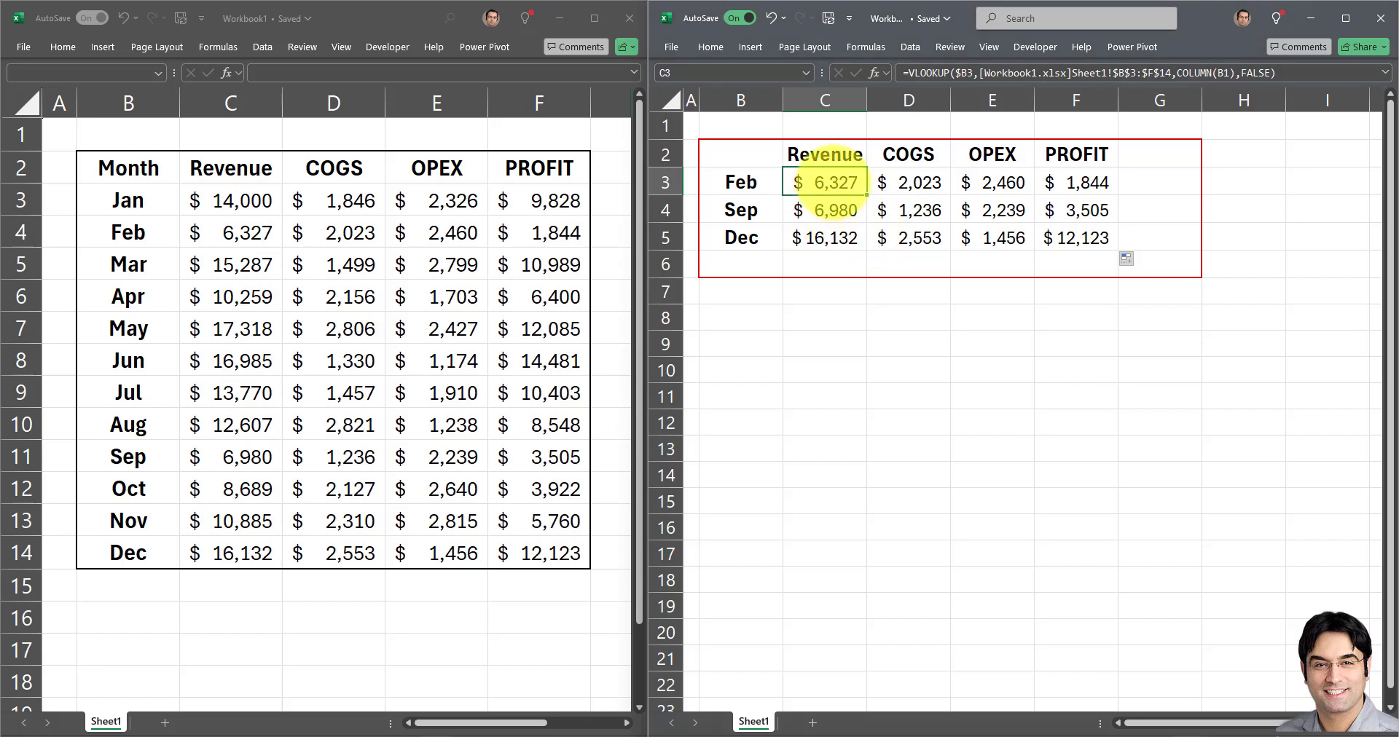
left_click_drag(825, 175, 1079, 241)
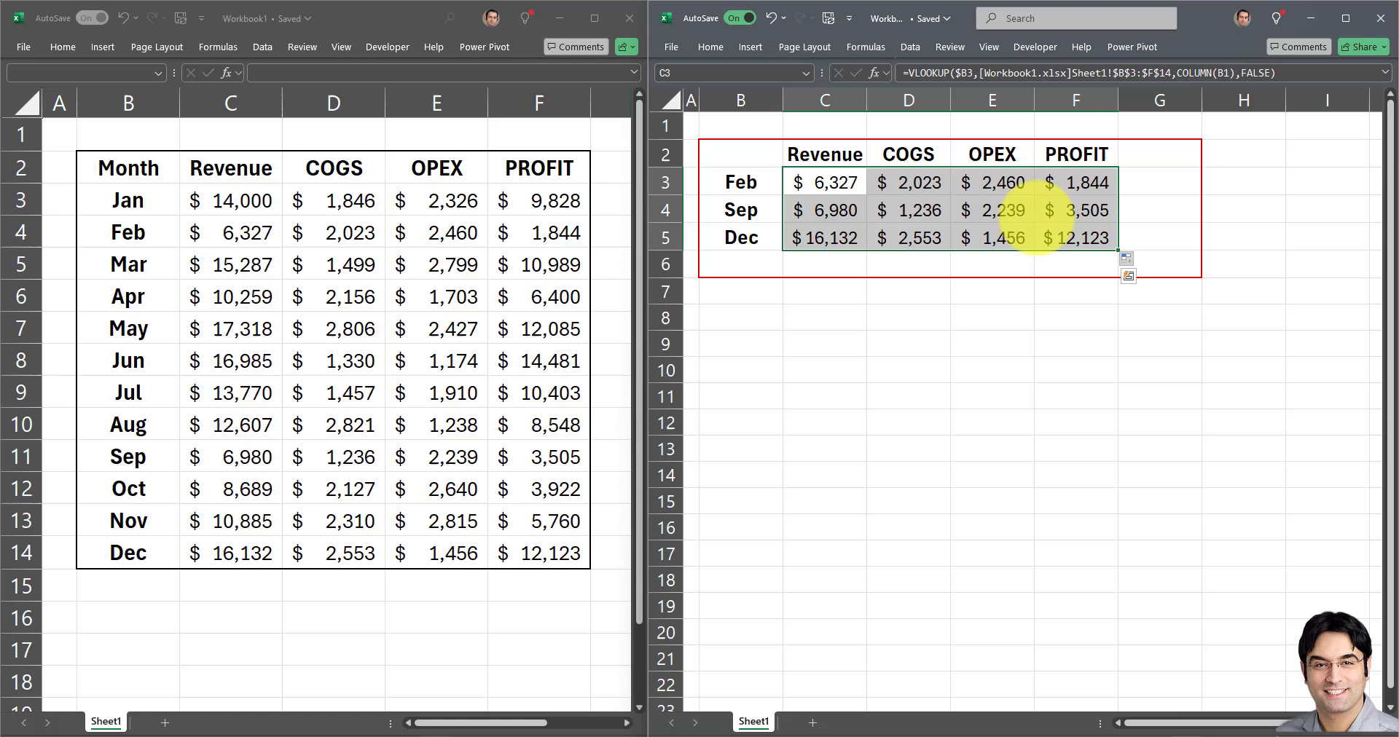
right_click(1028, 207)
left_click(1077, 268)
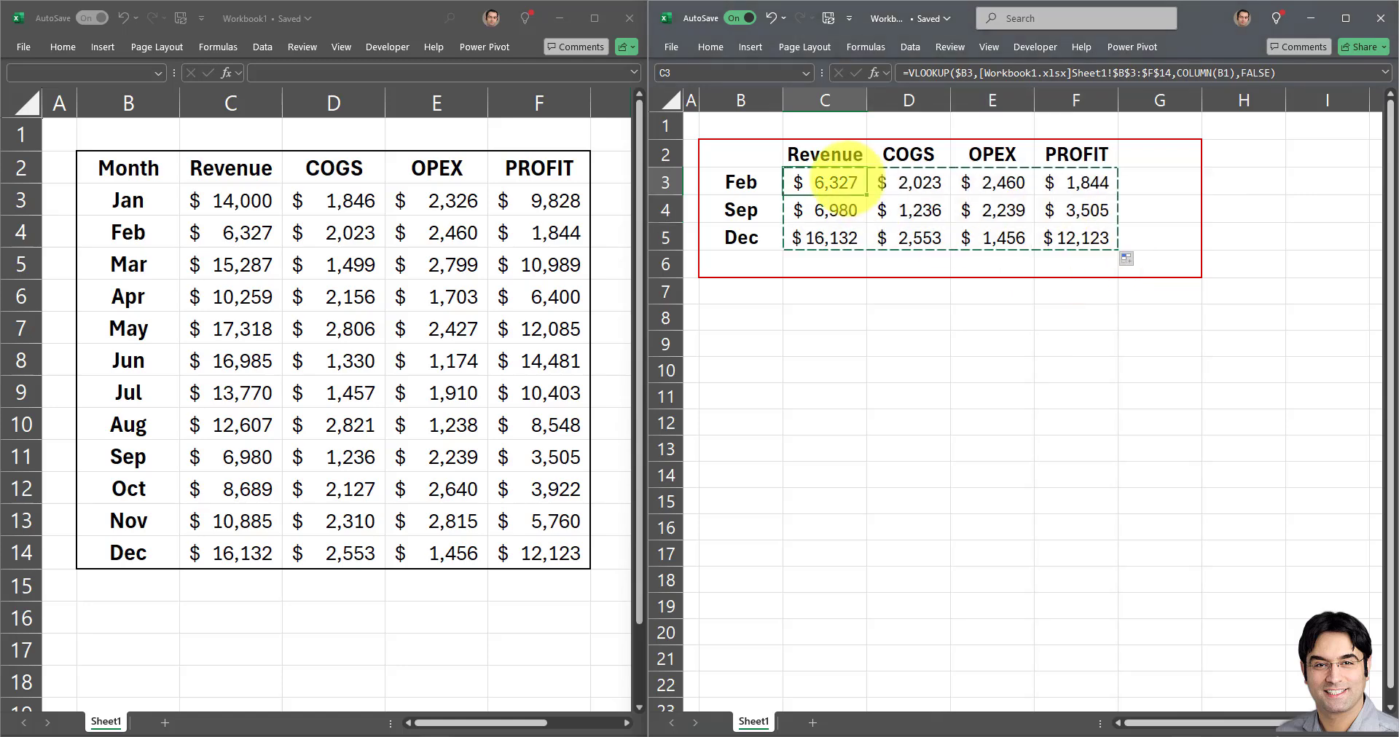
right_click(846, 181)
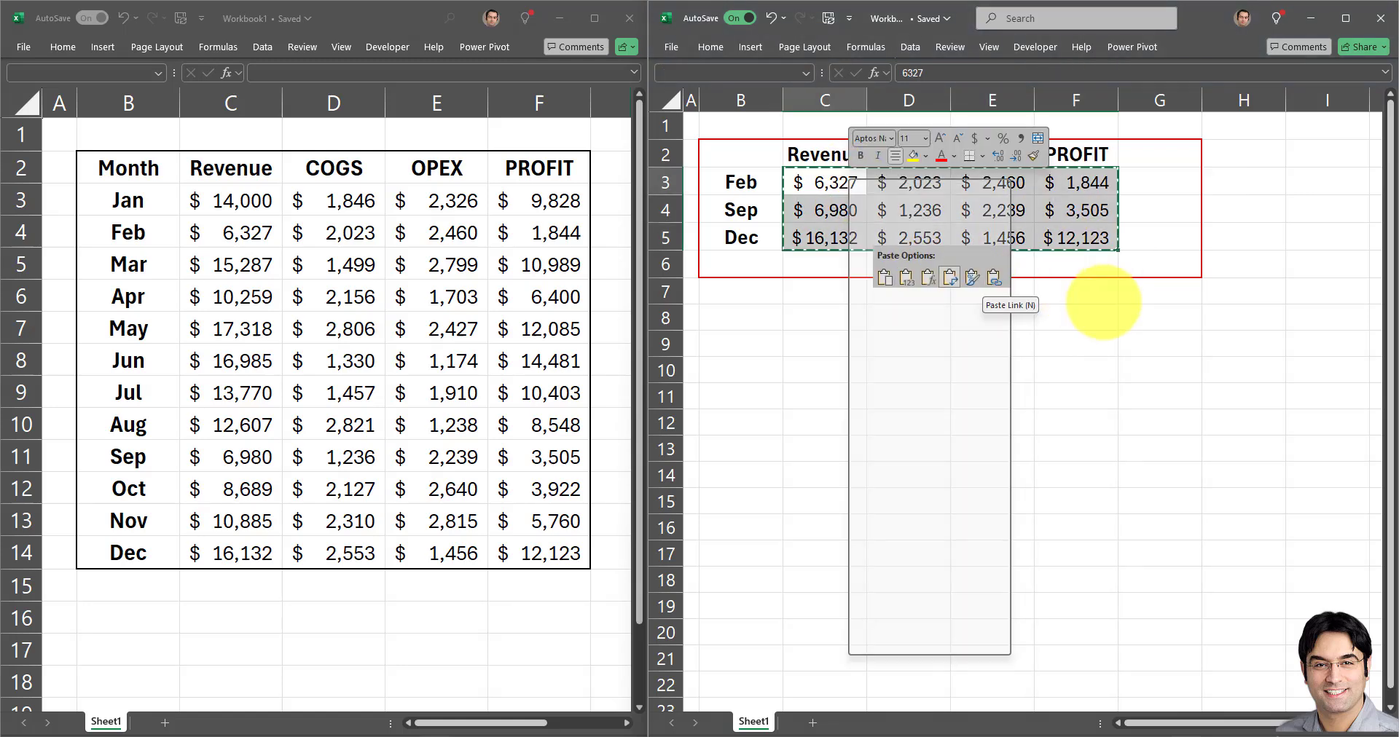
key("Escape")
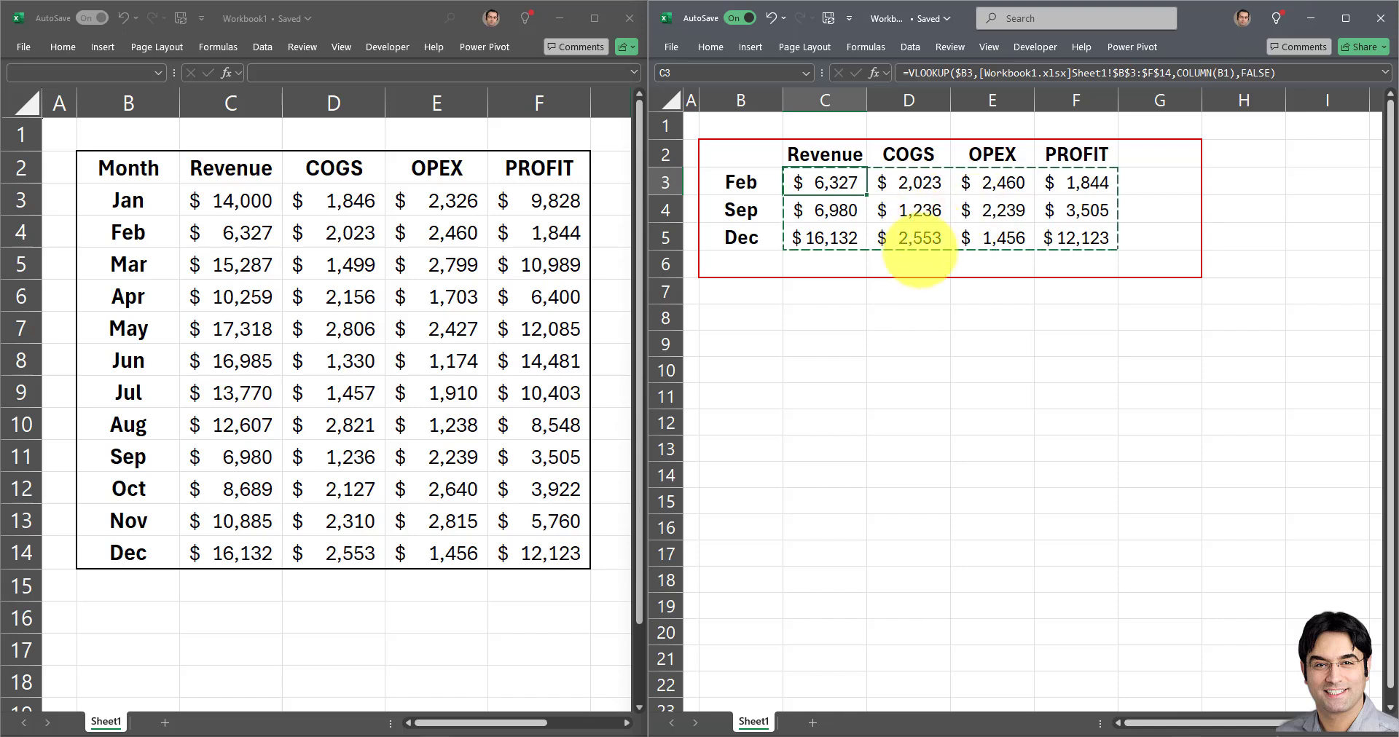
left_click(906, 285)
double_click(905, 288)
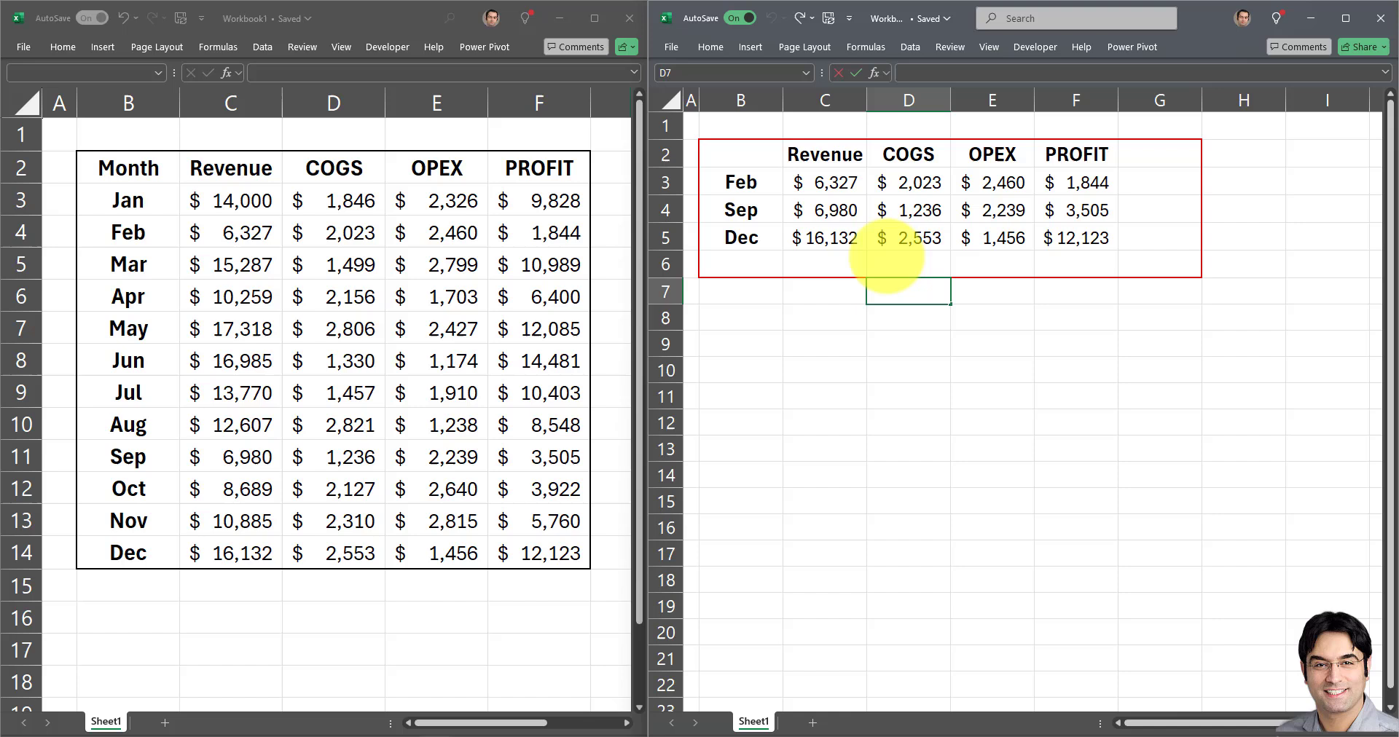
left_click(830, 183)
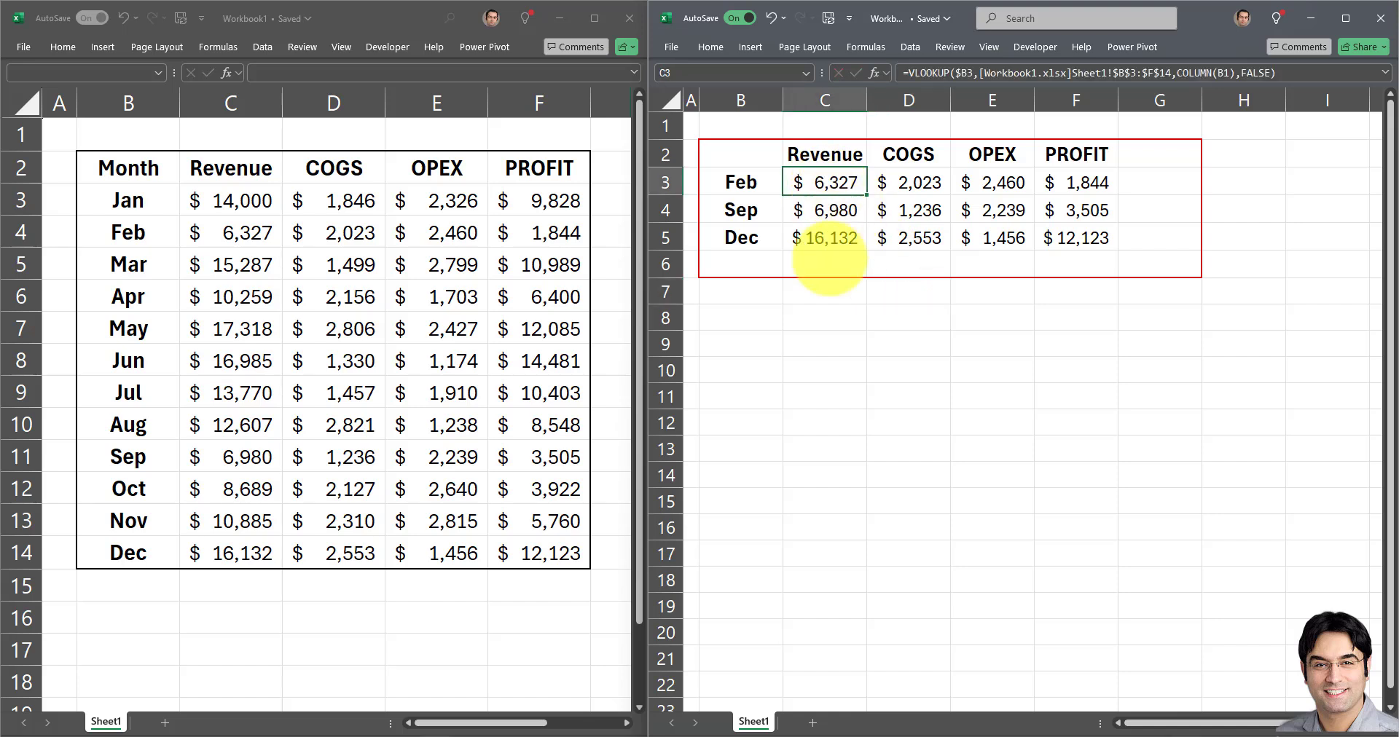